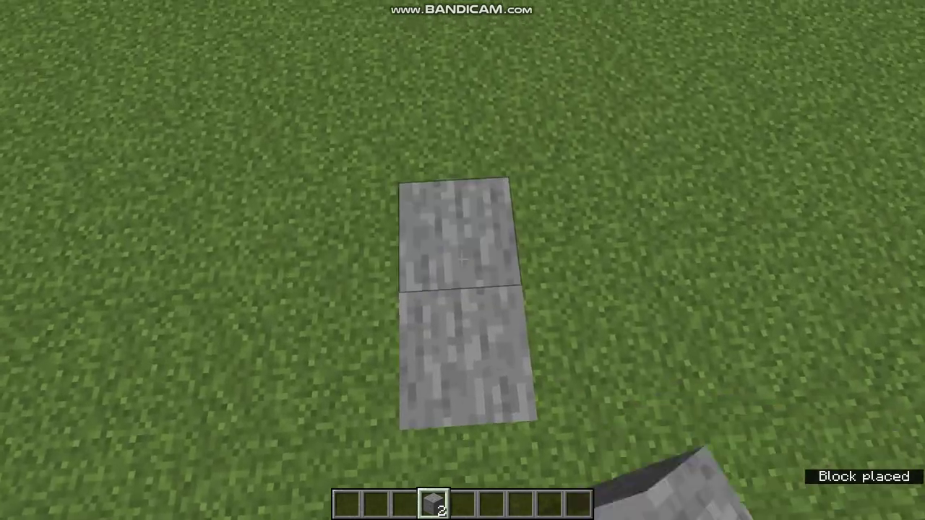
Place stone blocks around the small ring's curve, break two misplaced ones, then check the inventory.
{"action": "right_click", "coordinate": [463, 260]}
{"action": "right_click", "coordinate": [463, 260]}
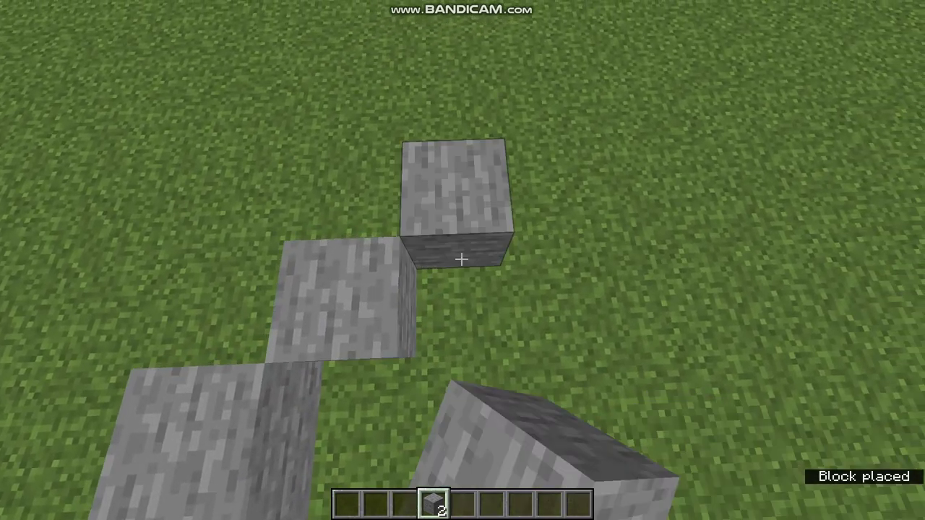
{"action": "left_click", "coordinate": [463, 260]}
{"action": "right_click", "coordinate": [463, 261]}
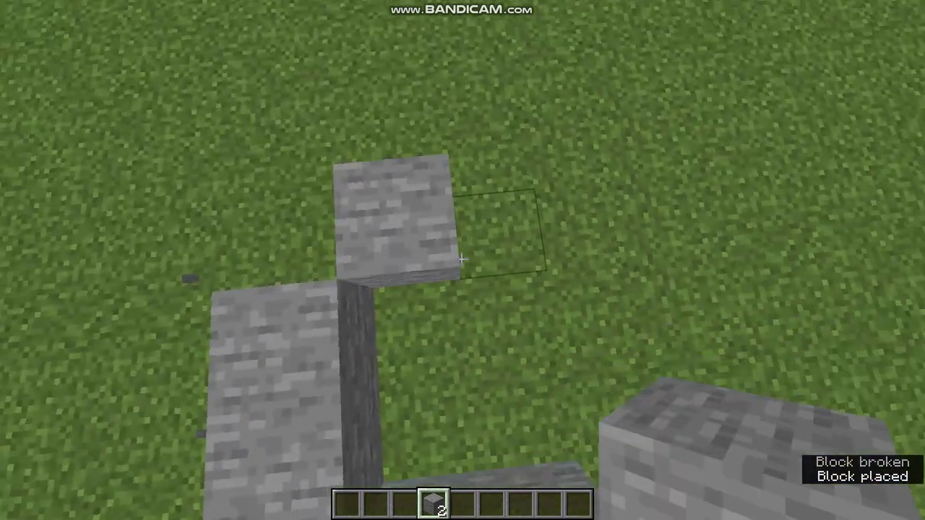
{"action": "right_click", "coordinate": [463, 260]}
{"action": "right_click", "coordinate": [462, 261]}
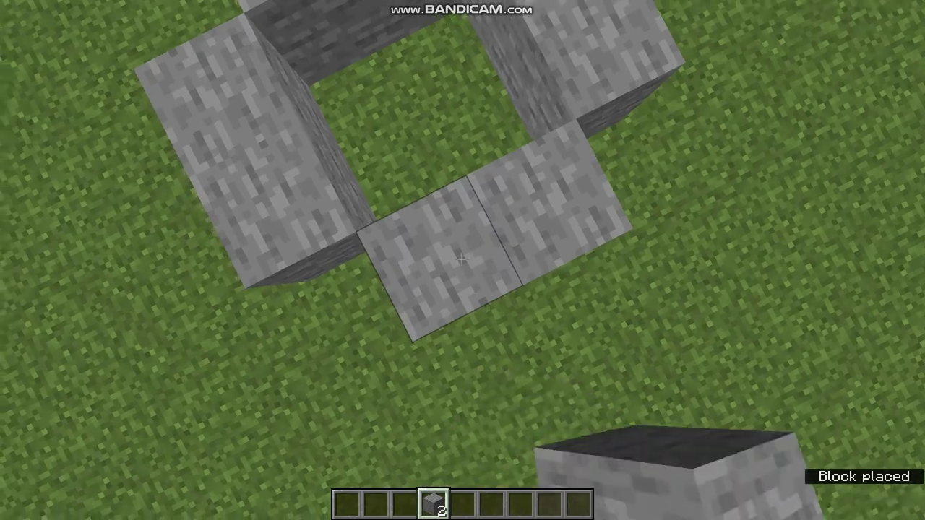
{"action": "left_click", "coordinate": [462, 260]}
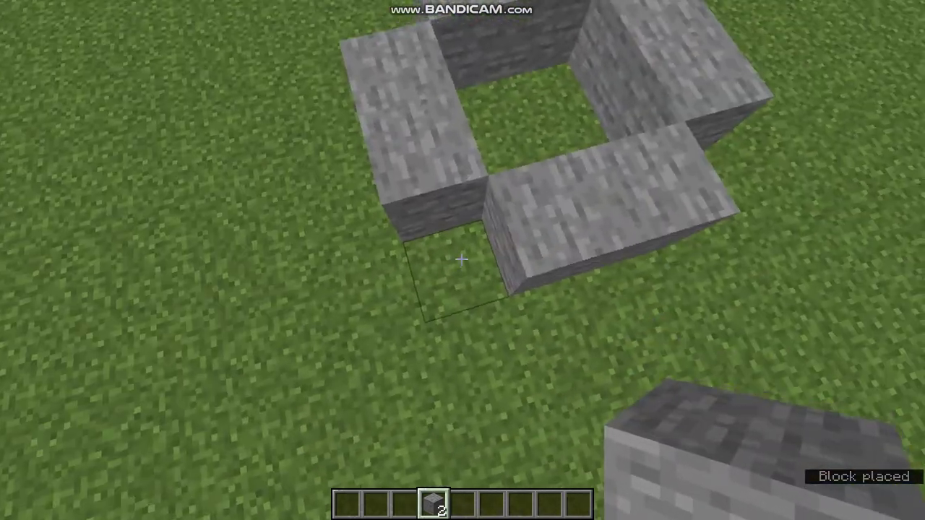
{"action": "right_click", "coordinate": [463, 260]}
{"action": "key", "text": "e"}
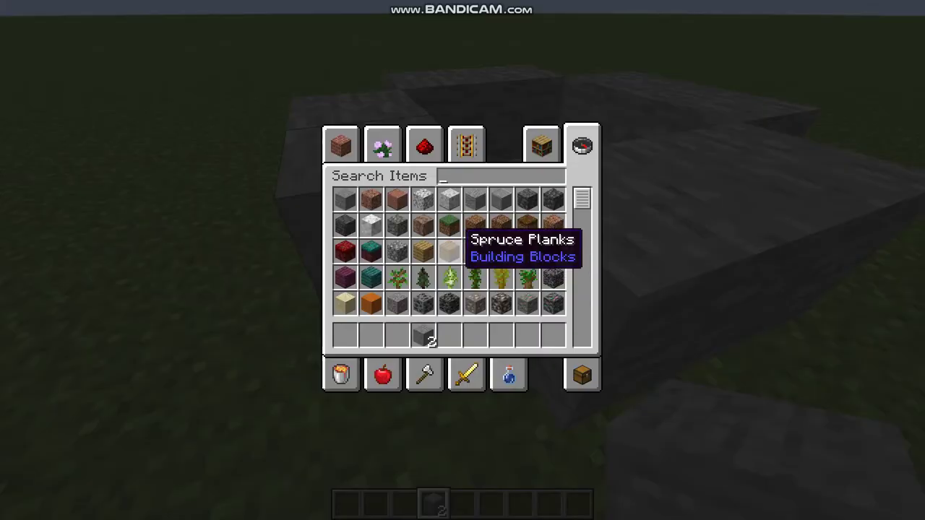
{"action": "key", "text": "e"}
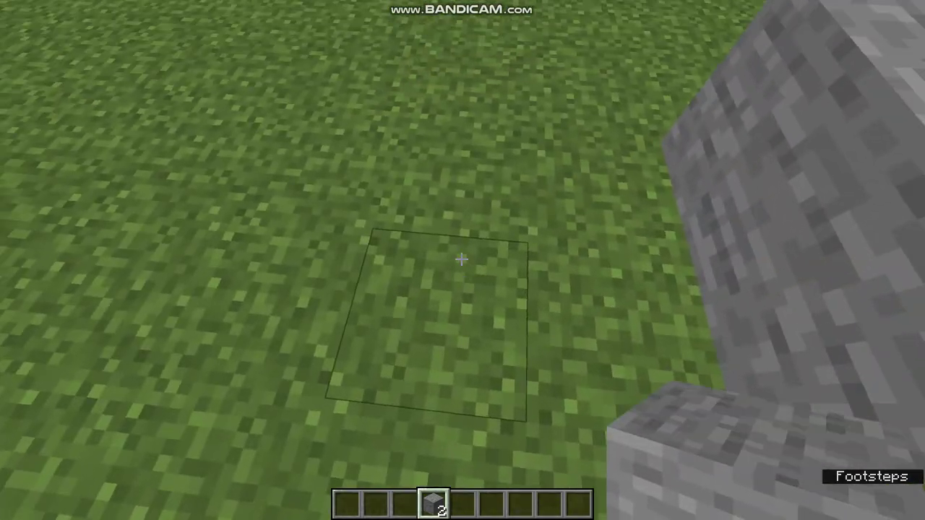
Place six spaced marker stones along the larger circle and break one misplaced block.
{"action": "right_click", "coordinate": [461, 259]}
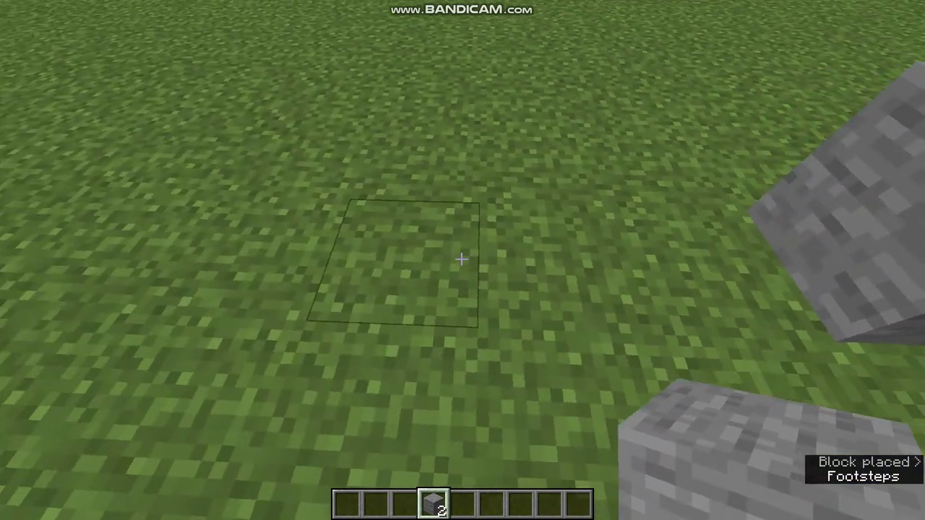
{"action": "right_click", "coordinate": [462, 259]}
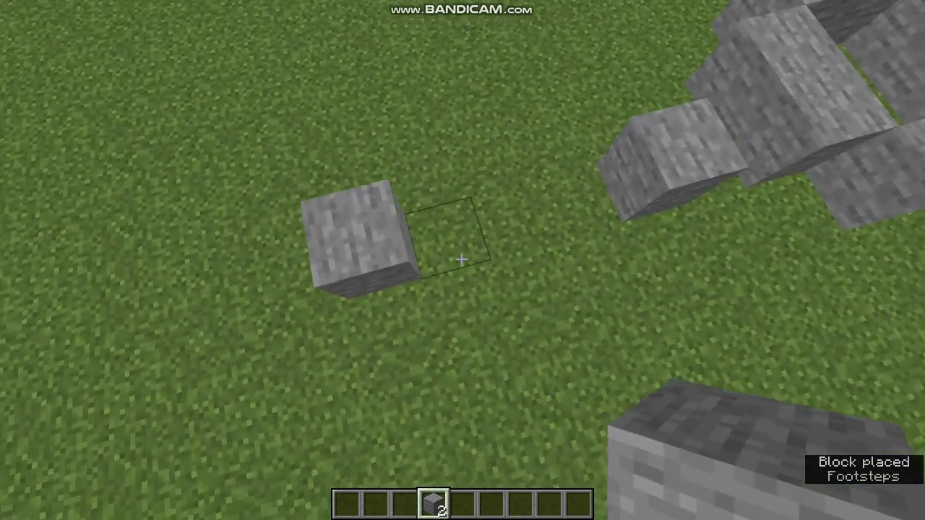
{"action": "right_click", "coordinate": [462, 259]}
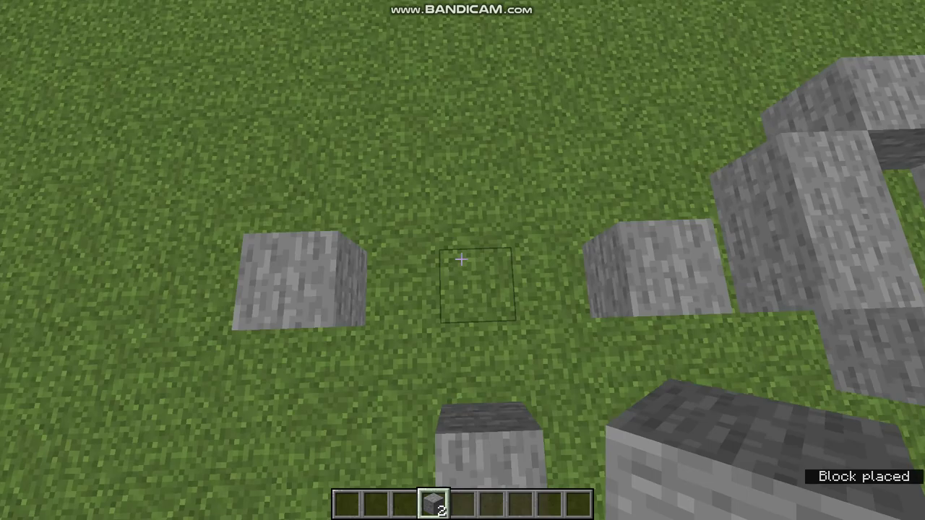
{"action": "right_click", "coordinate": [461, 259]}
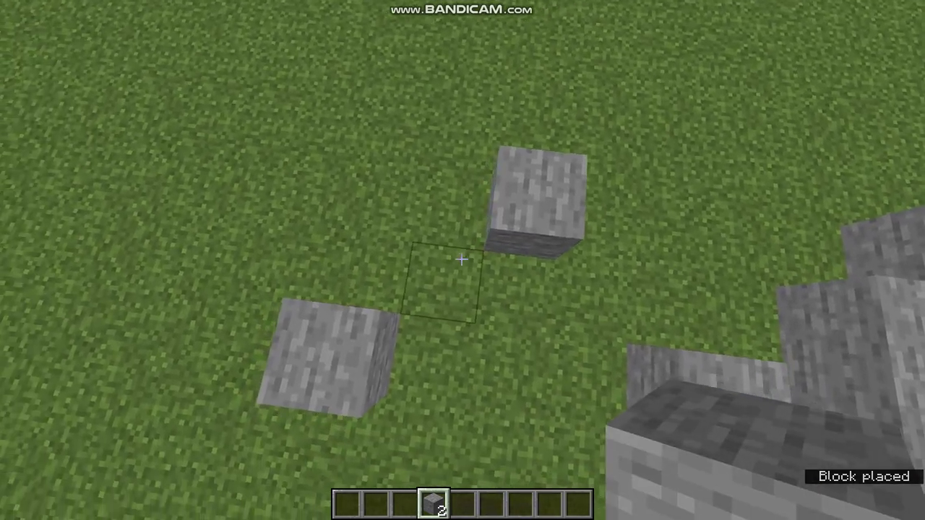
{"action": "right_click", "coordinate": [461, 259]}
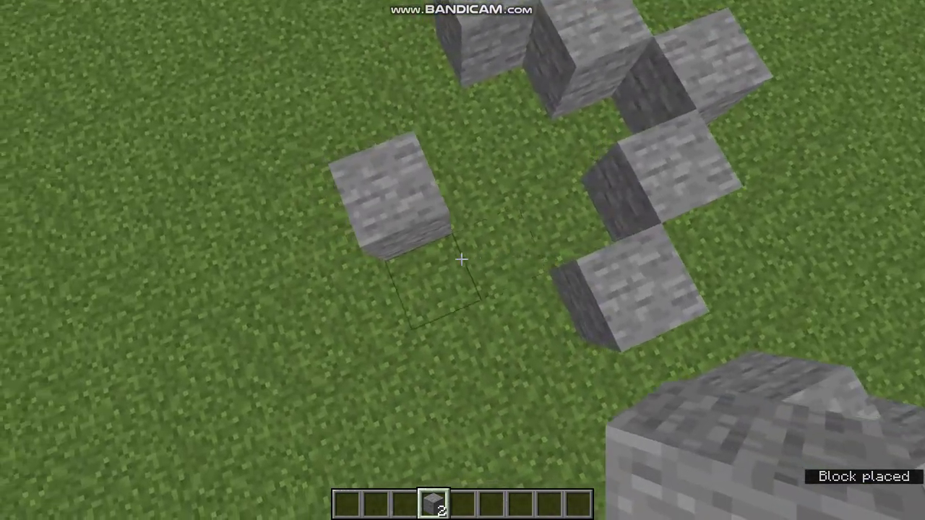
{"action": "right_click", "coordinate": [461, 259]}
{"action": "left_click", "coordinate": [461, 259]}
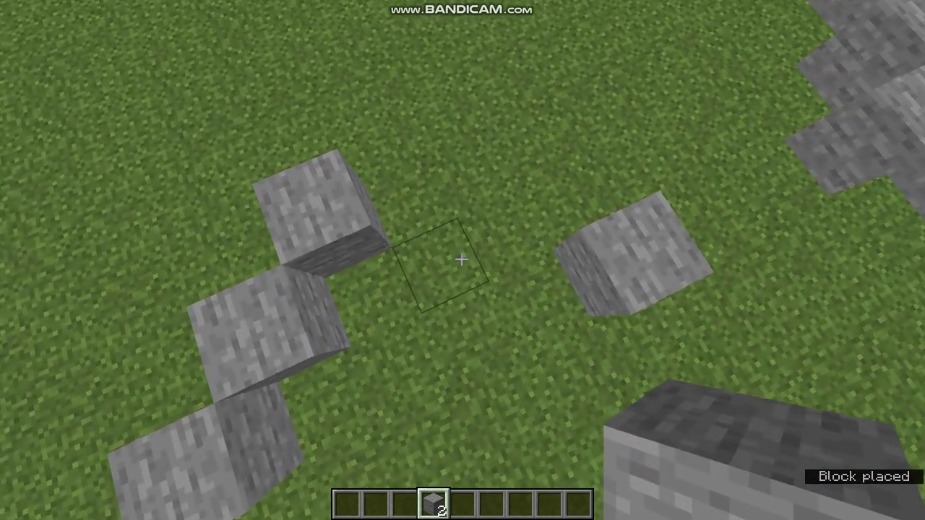
Retry two edge stones that landed wrong, then add another stone along the curve.
{"action": "right_click", "coordinate": [462, 260]}
{"action": "left_click", "coordinate": [462, 261]}
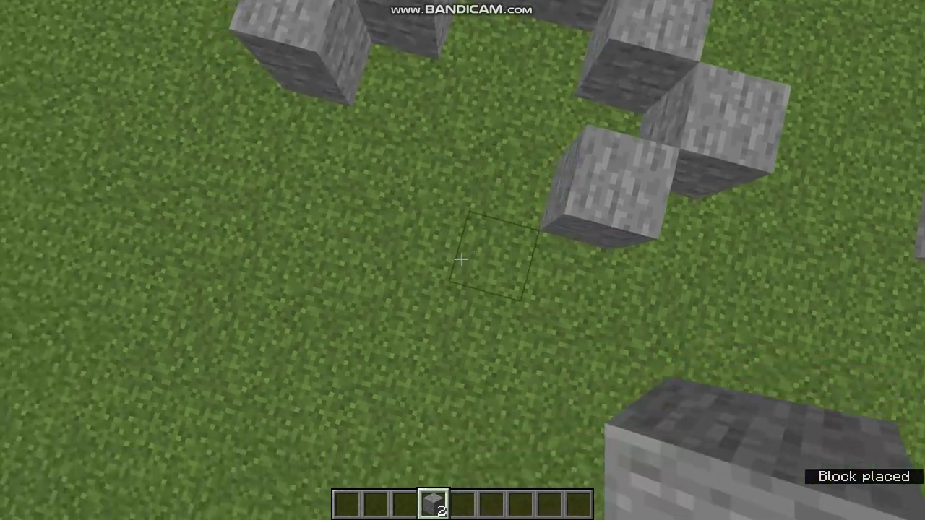
{"action": "right_click", "coordinate": [463, 260]}
{"action": "left_click", "coordinate": [462, 260]}
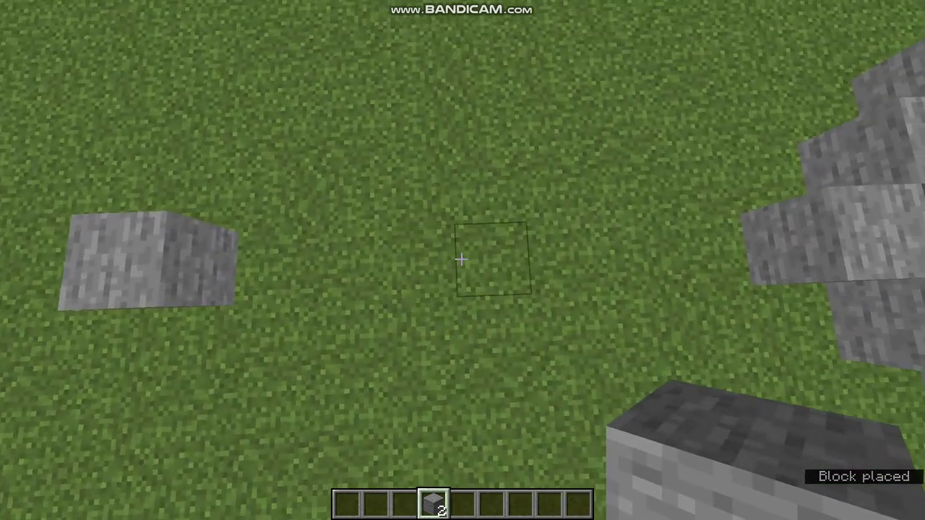
{"action": "right_click", "coordinate": [461, 259]}
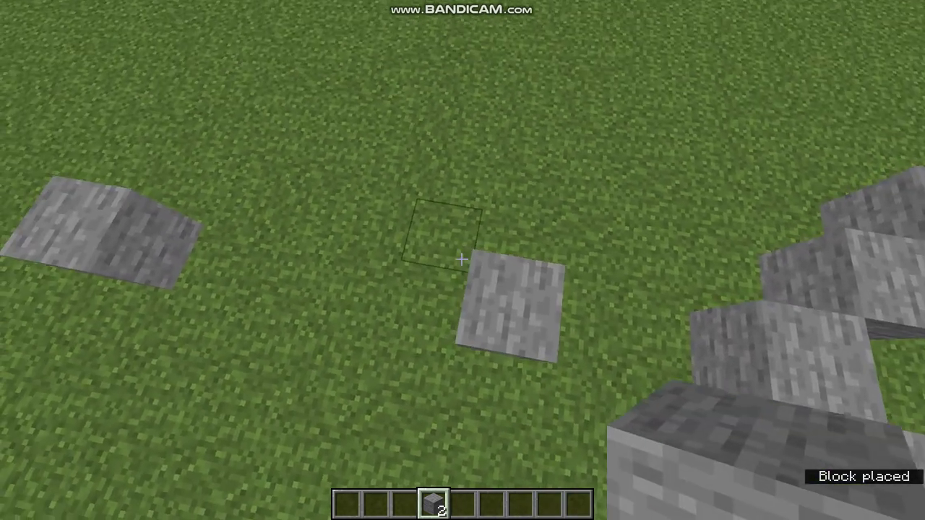
Extend the diagonal stone chain around the dirt spot, breaking and re-placing end and corner blocks.
{"action": "right_click", "coordinate": [462, 260]}
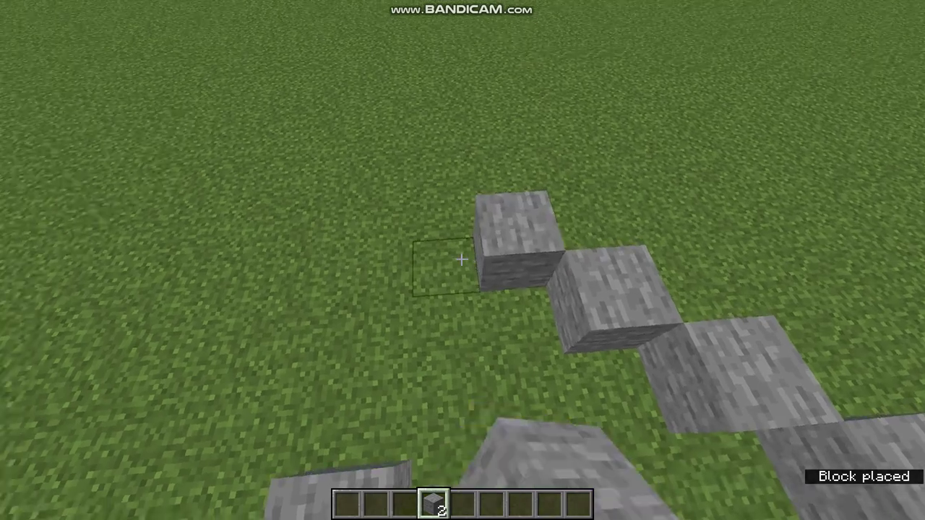
{"action": "right_click", "coordinate": [461, 260]}
{"action": "left_click", "coordinate": [461, 260]}
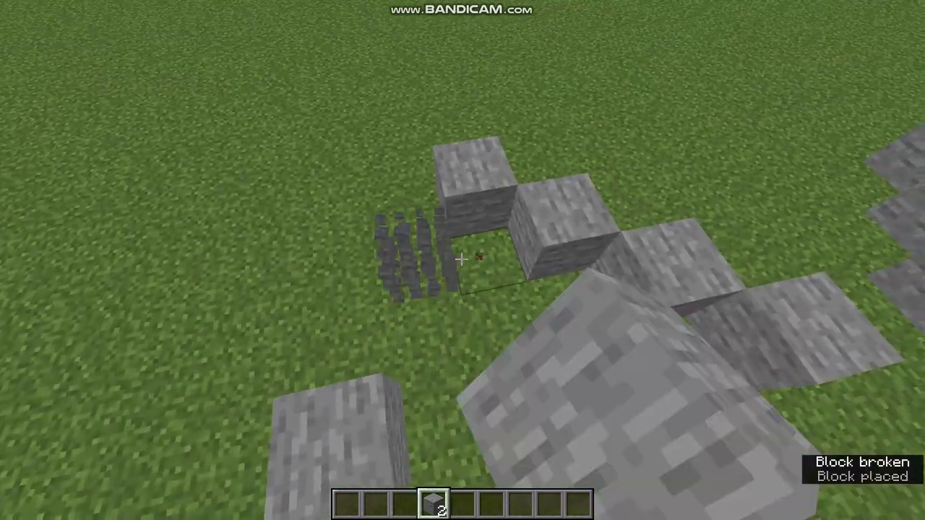
{"action": "right_click", "coordinate": [461, 259]}
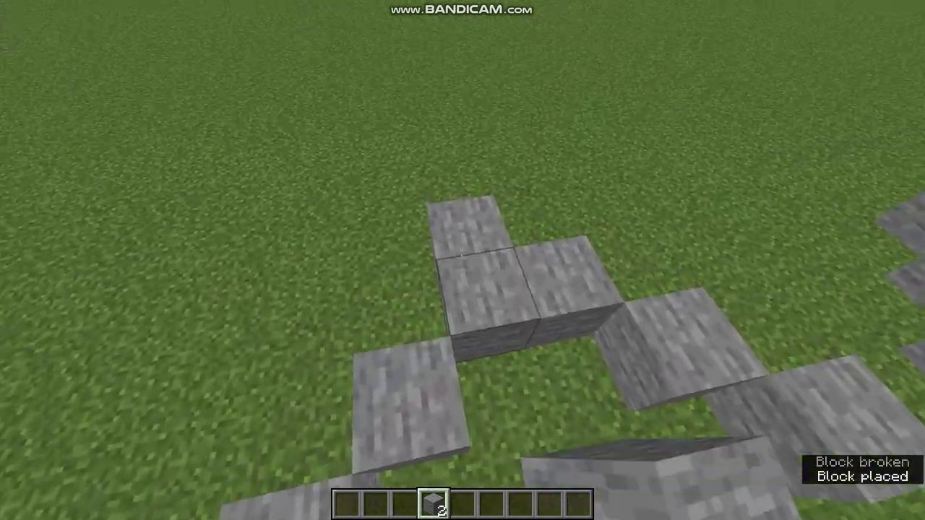
{"action": "left_click", "coordinate": [461, 260]}
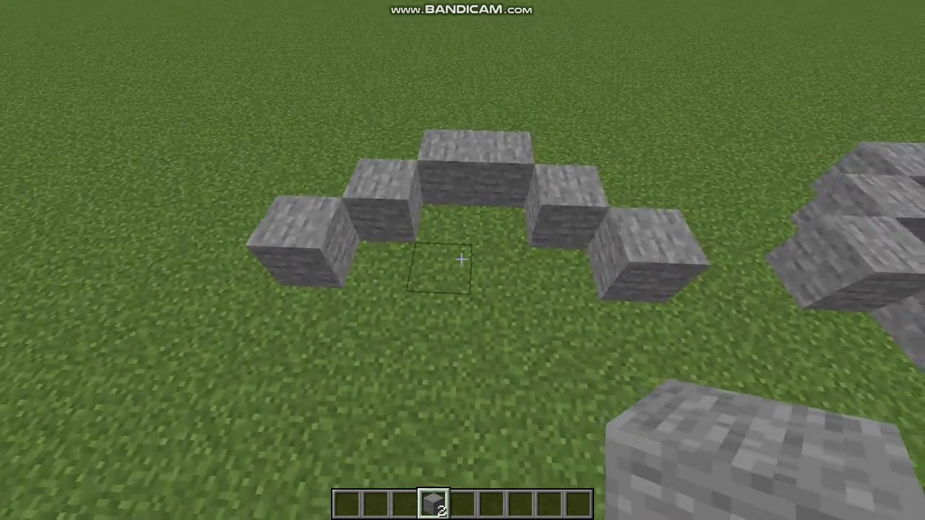
Dig out a grass block and remove several stone blocks from the arc.
{"action": "left_click", "coordinate": [461, 259]}
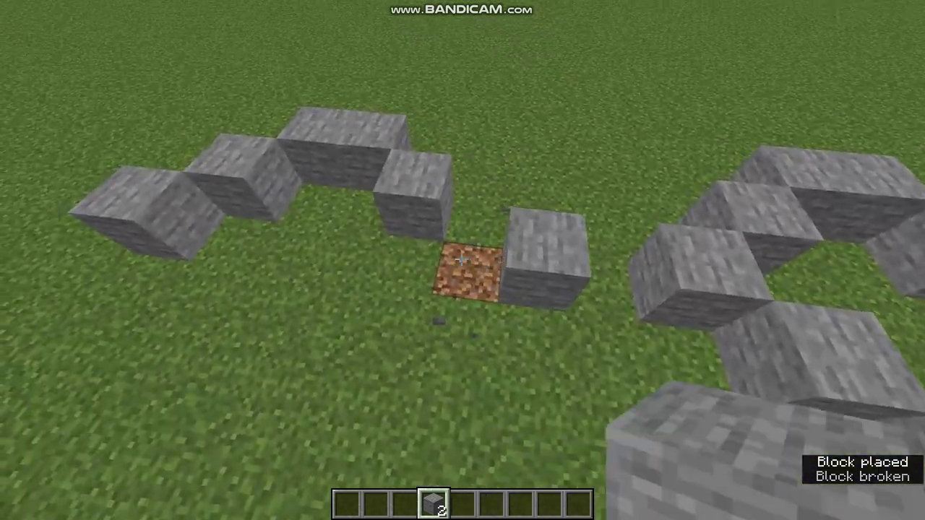
{"action": "left_click", "coordinate": [461, 260]}
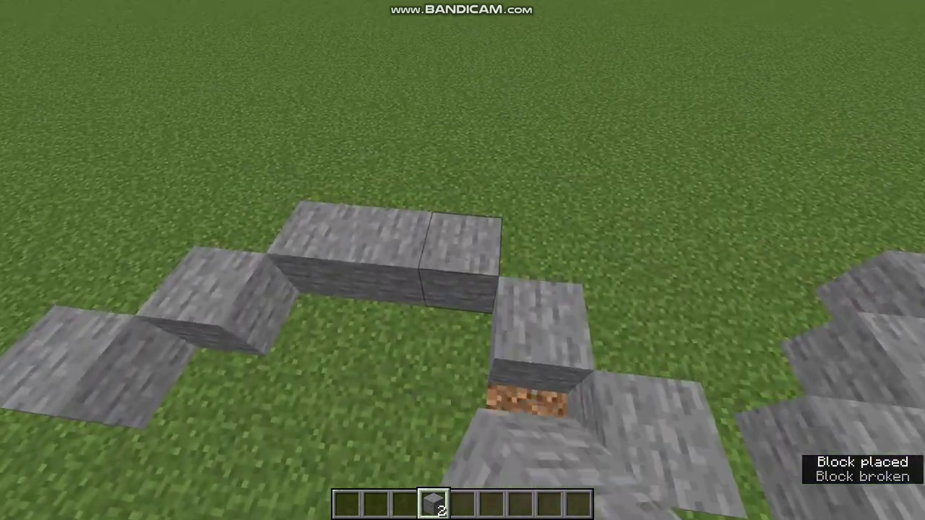
{"action": "left_click", "coordinate": [461, 260]}
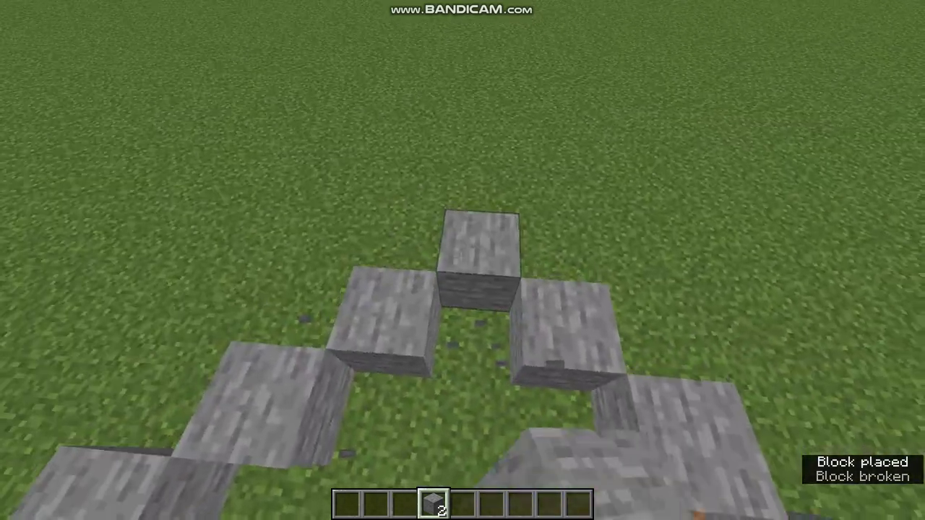
{"action": "left_click", "coordinate": [461, 259]}
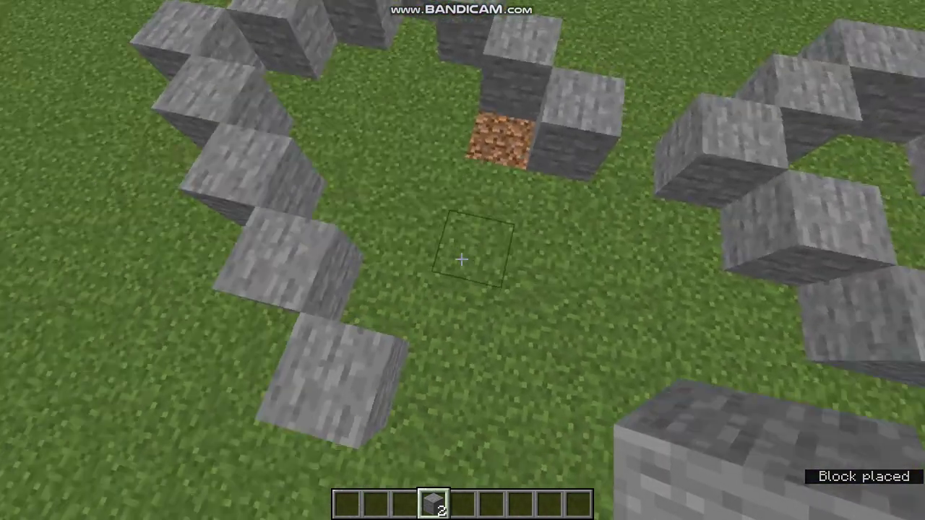
{"action": "left_click", "coordinate": [461, 260]}
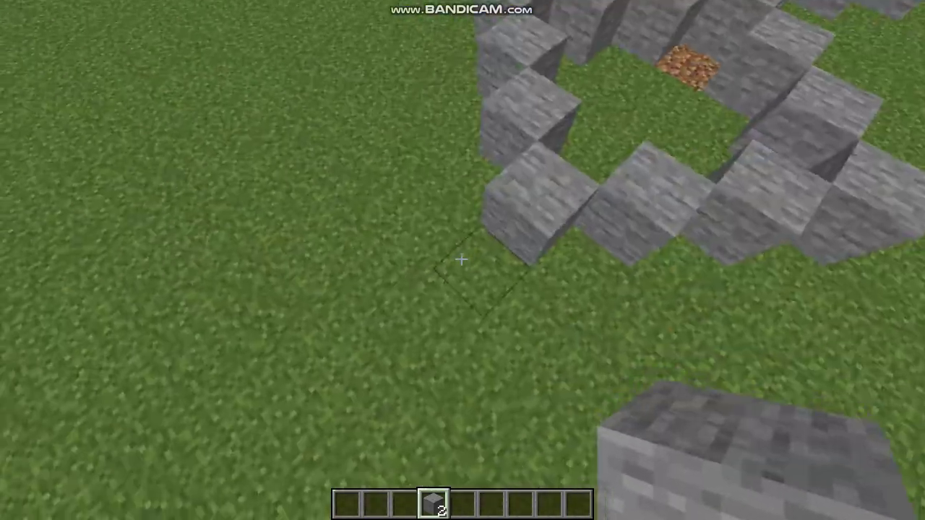
Place four diagonal stone blocks to close the small ring, then the next ring's first block.
{"action": "right_click", "coordinate": [462, 260]}
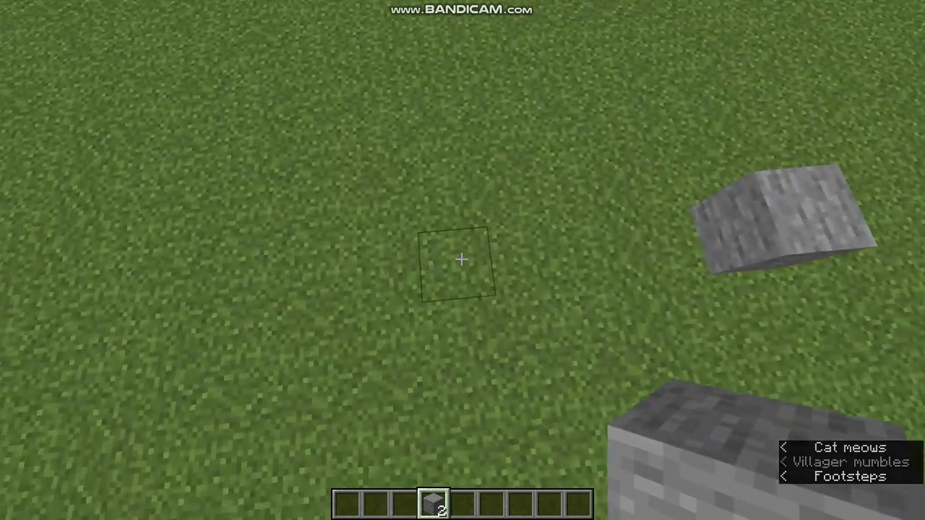
{"action": "right_click", "coordinate": [462, 260]}
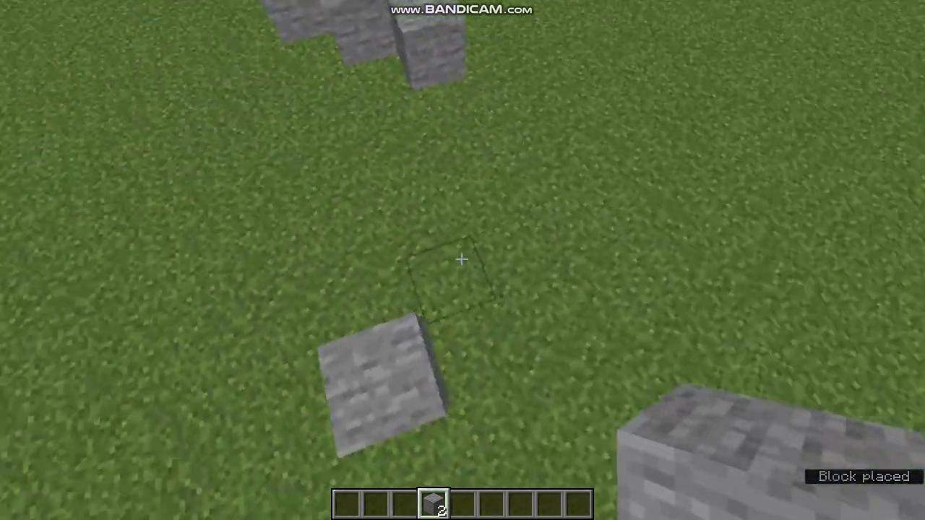
{"action": "right_click", "coordinate": [462, 259]}
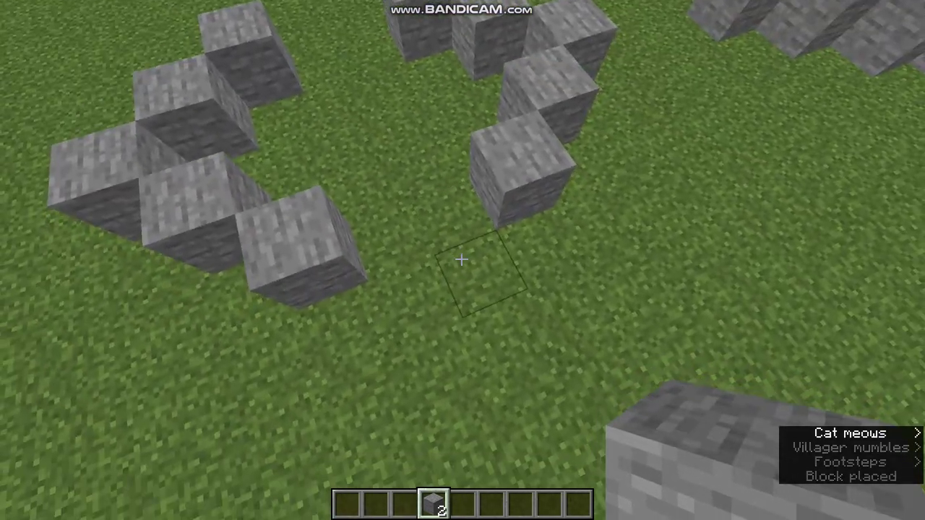
{"action": "right_click", "coordinate": [462, 259]}
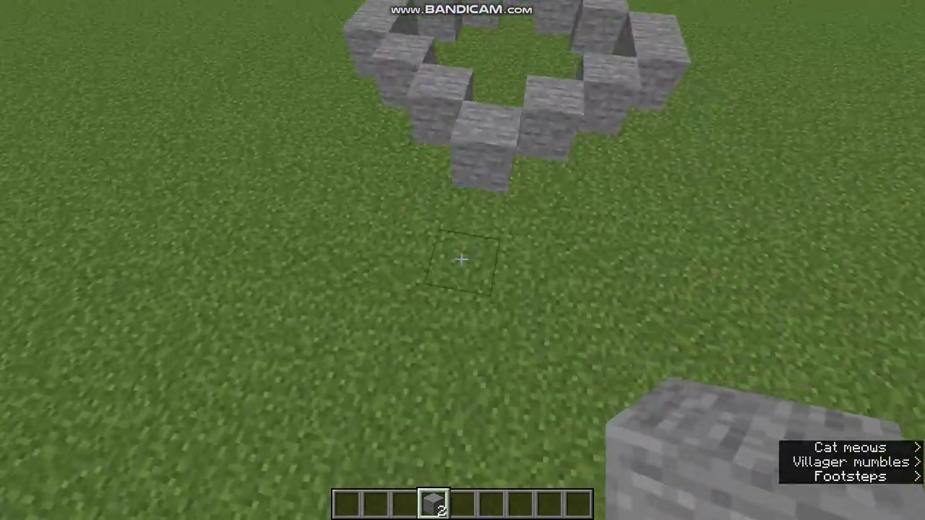
{"action": "right_click", "coordinate": [462, 259]}
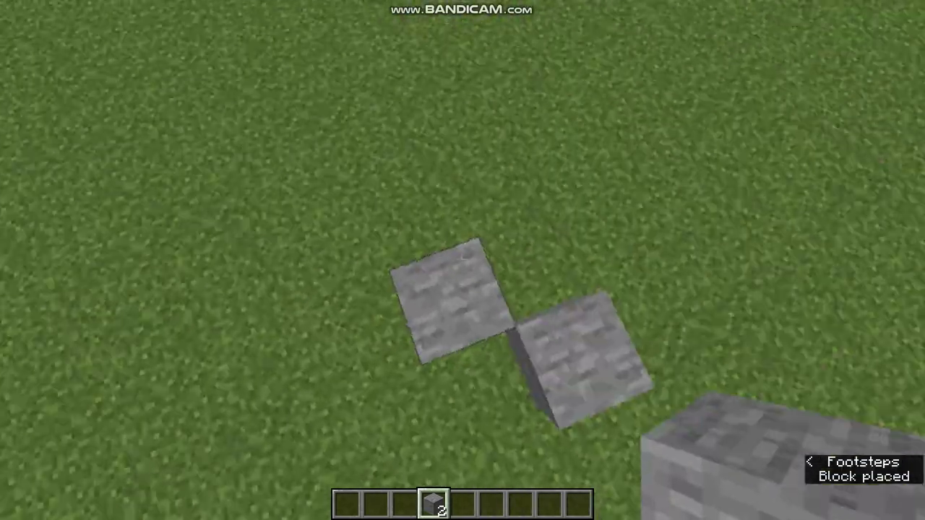
Build the wide curving row of stone blocks, replacing two misplaced ones and filling a gap.
{"action": "right_click", "coordinate": [462, 259]}
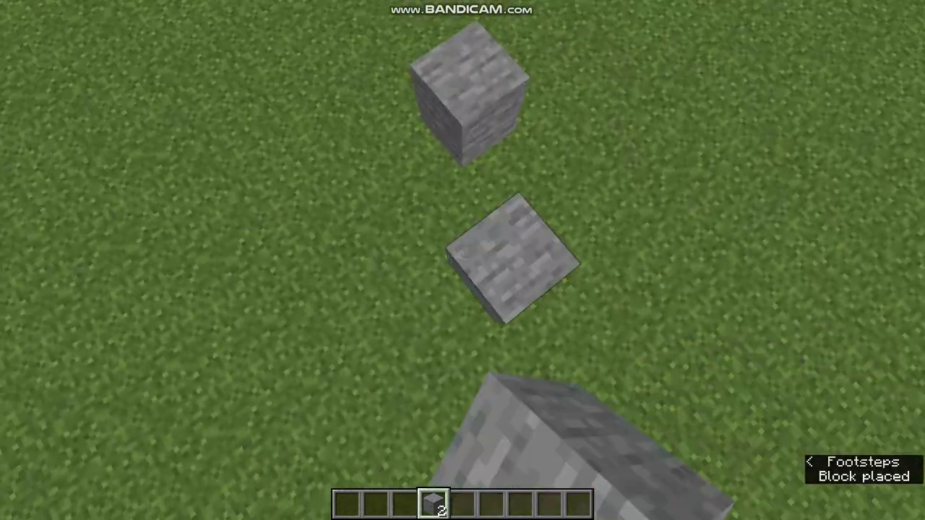
{"action": "left_click", "coordinate": [461, 258]}
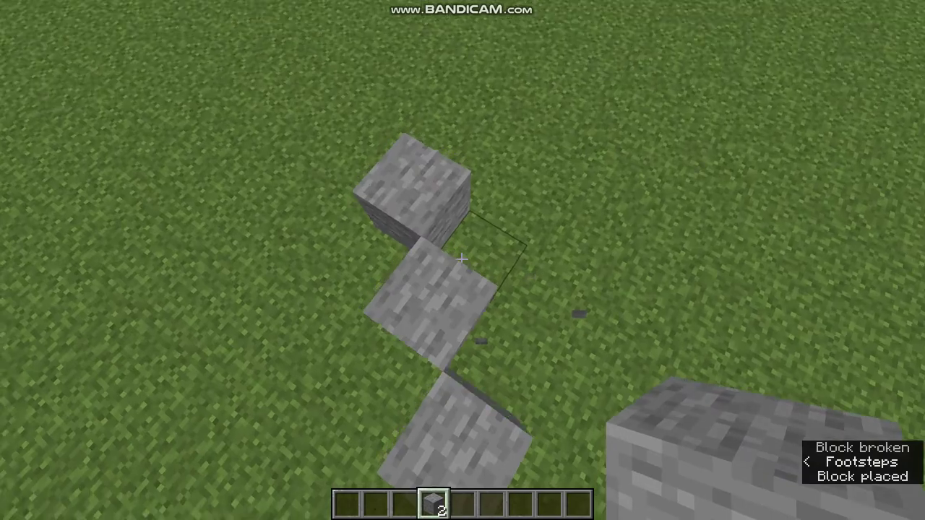
{"action": "right_click", "coordinate": [461, 259]}
{"action": "left_click", "coordinate": [461, 258]}
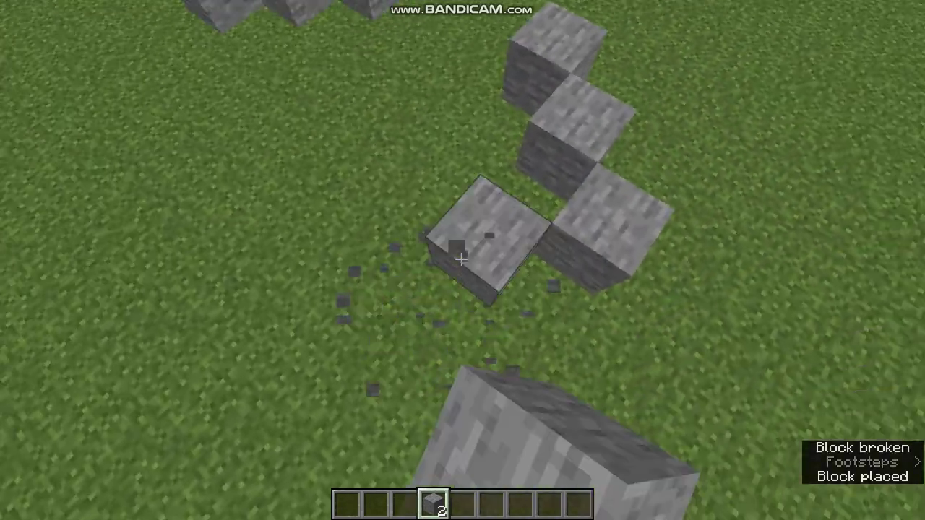
{"action": "right_click", "coordinate": [462, 258]}
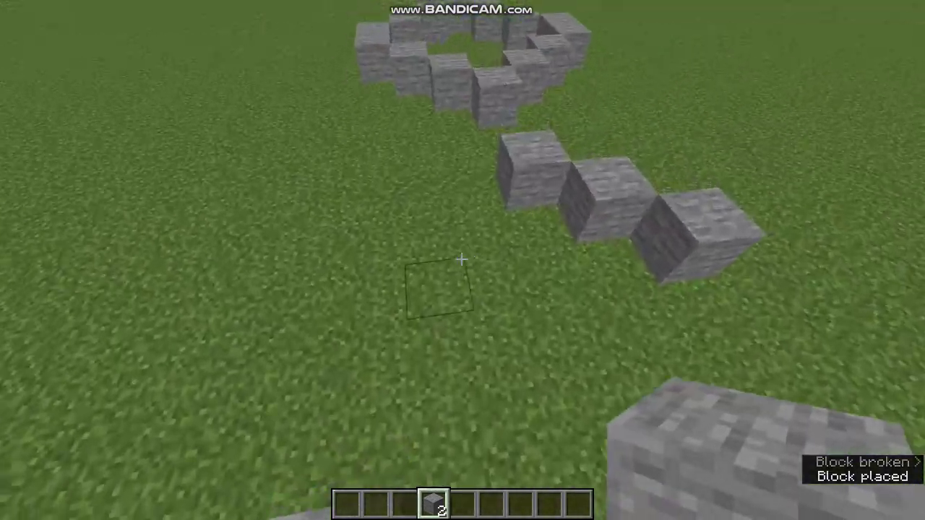
{"action": "right_click", "coordinate": [461, 258]}
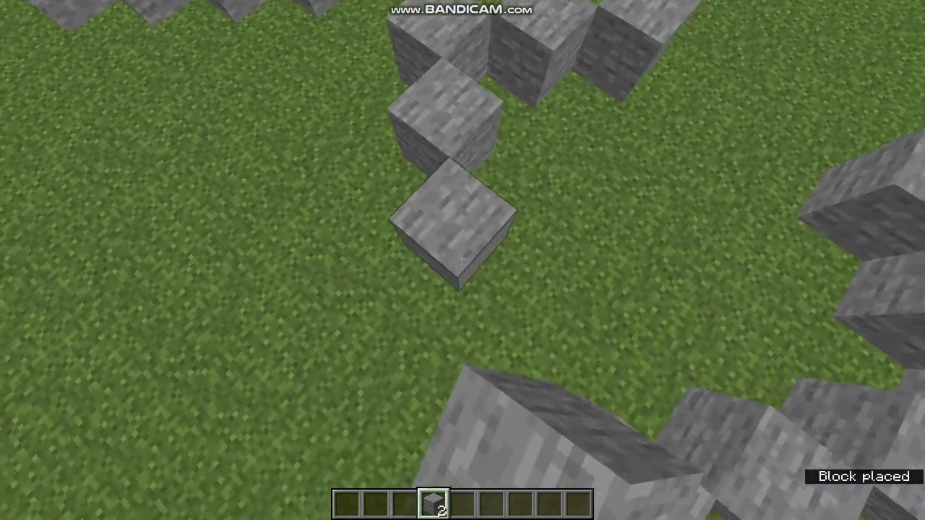
{"action": "right_click", "coordinate": [462, 259]}
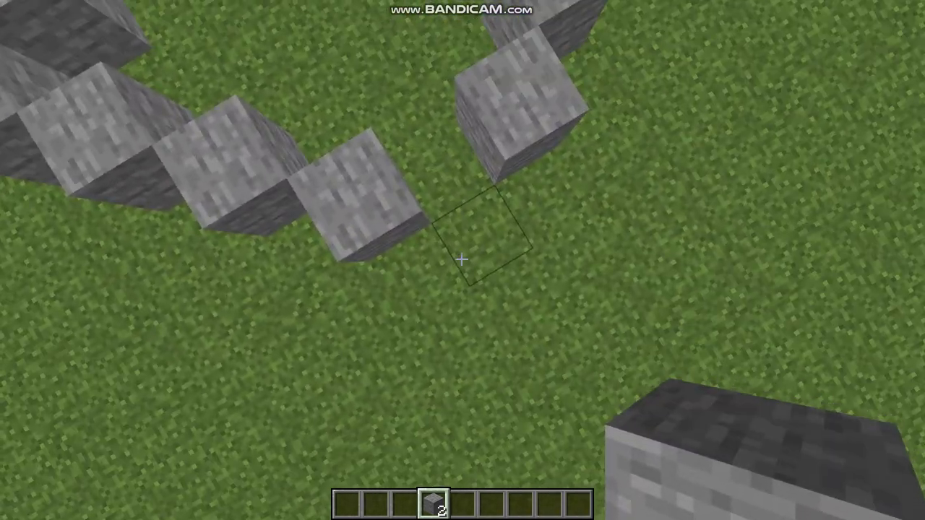
{"action": "right_click", "coordinate": [462, 259]}
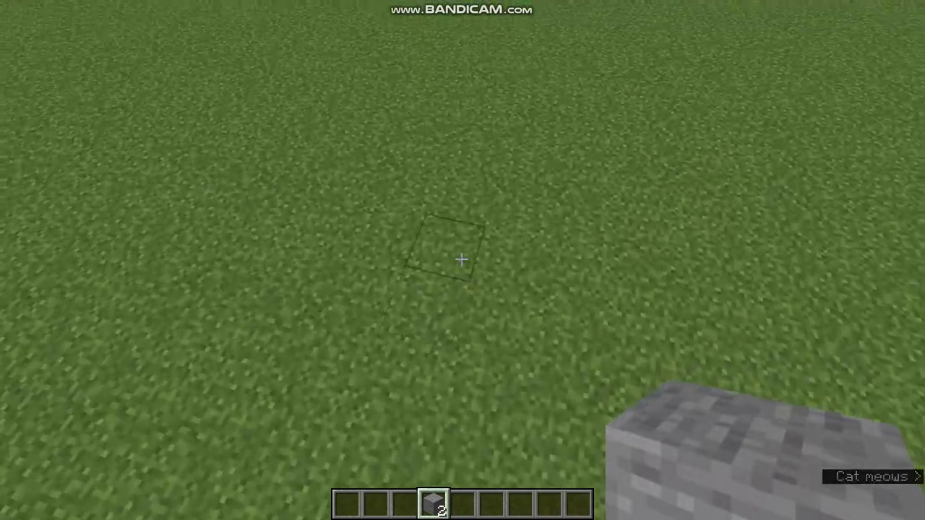
Extend the diagonal chain along the arc, breaking and refilling two wrongly placed blocks.
{"action": "right_click", "coordinate": [461, 259]}
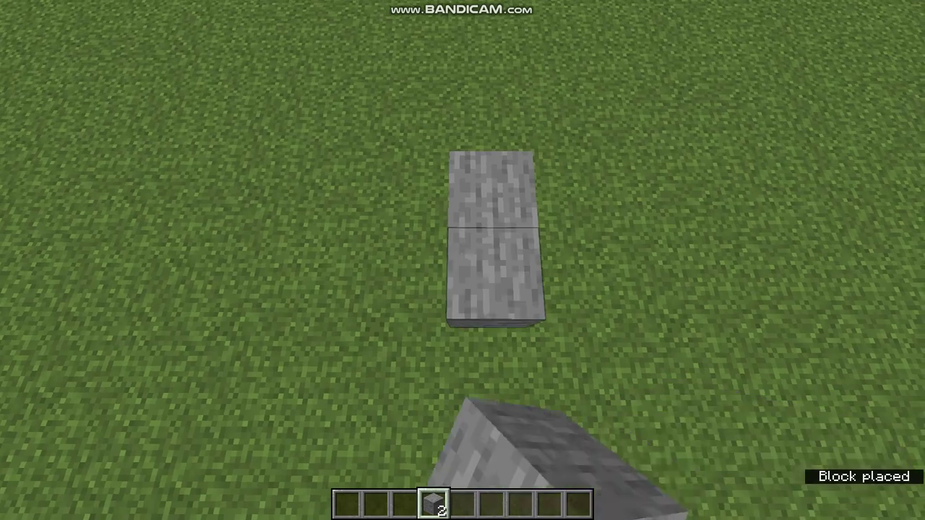
{"action": "left_click", "coordinate": [461, 259]}
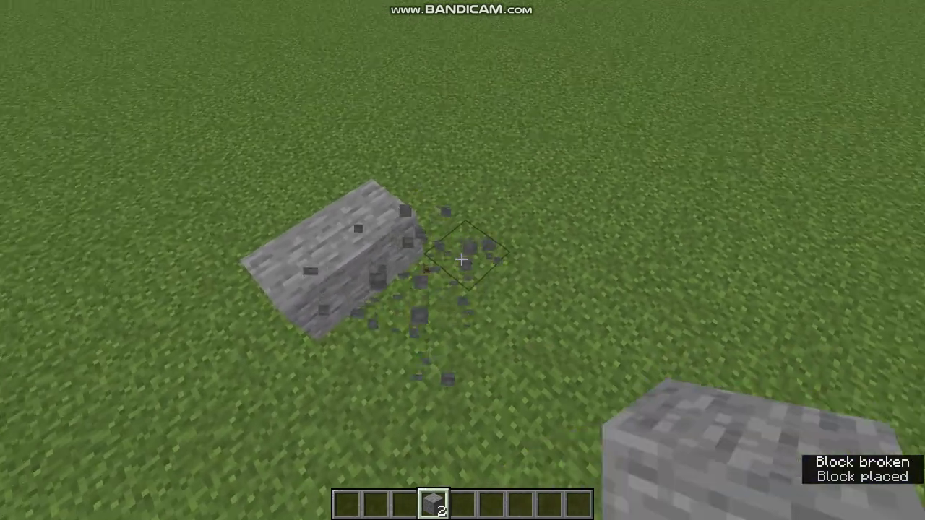
{"action": "right_click", "coordinate": [461, 258]}
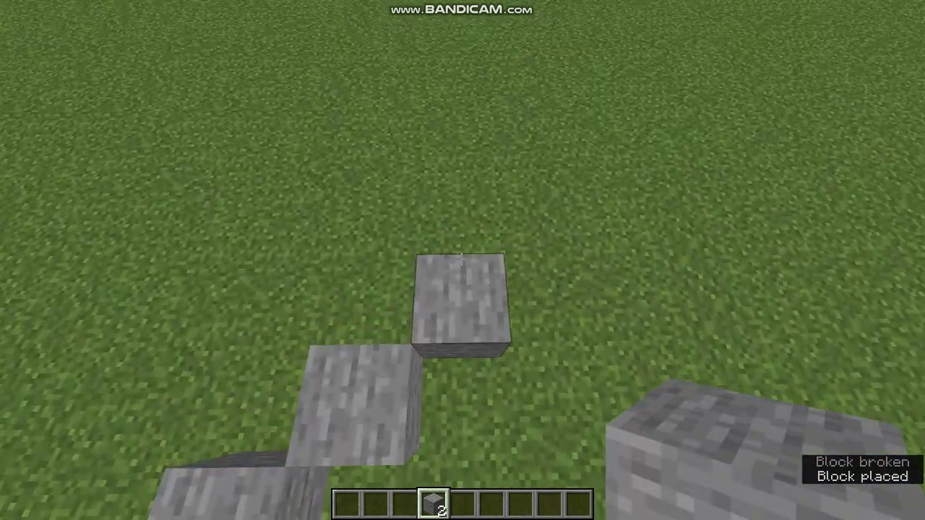
{"action": "left_click", "coordinate": [461, 259]}
{"action": "right_click", "coordinate": [461, 259]}
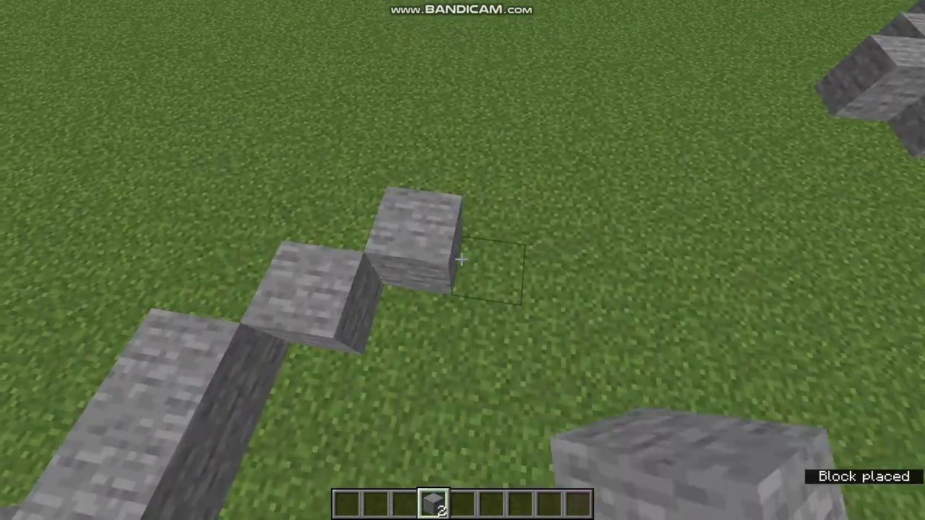
{"action": "right_click", "coordinate": [462, 260]}
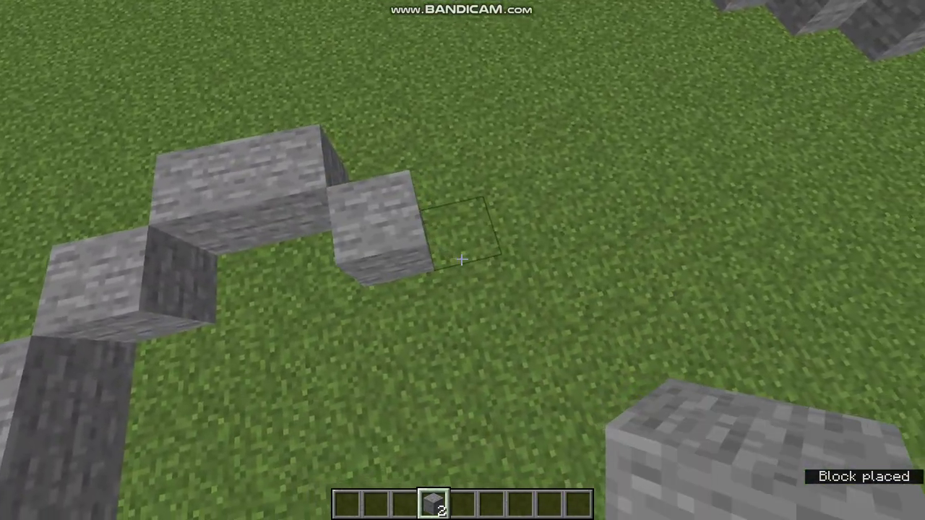
{"action": "right_click", "coordinate": [463, 260]}
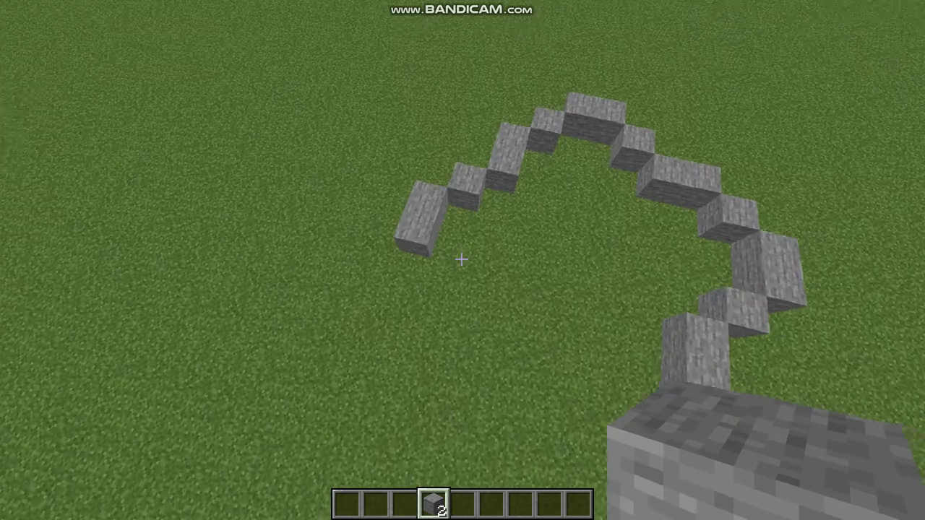
{"action": "right_click", "coordinate": [461, 259]}
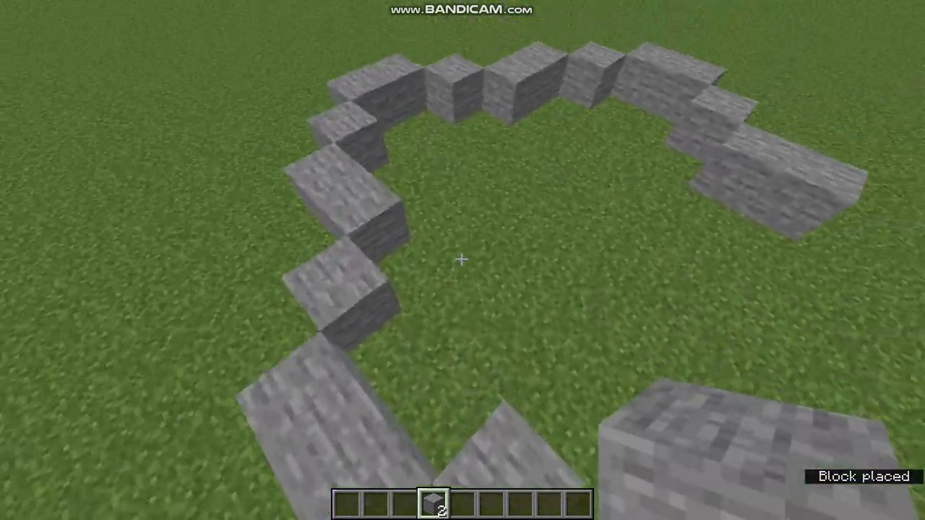
Break three blocks from the arc and place three stone blocks to rebuild it.
{"action": "left_click", "coordinate": [462, 259]}
{"action": "left_click", "coordinate": [462, 260]}
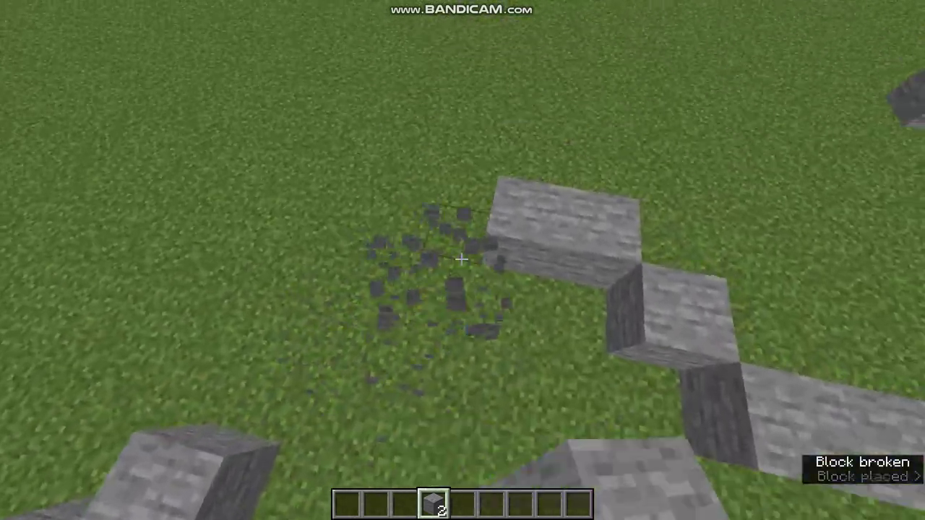
{"action": "left_click", "coordinate": [462, 260]}
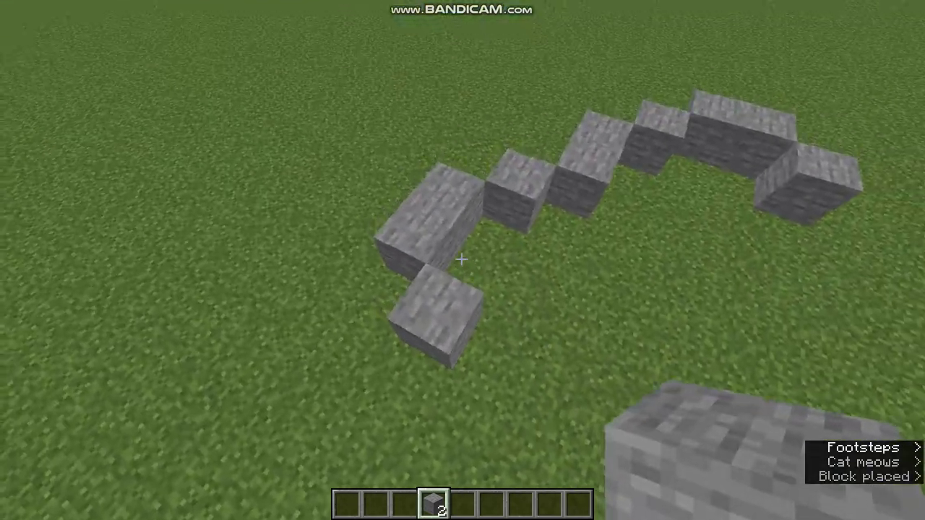
{"action": "right_click", "coordinate": [462, 260]}
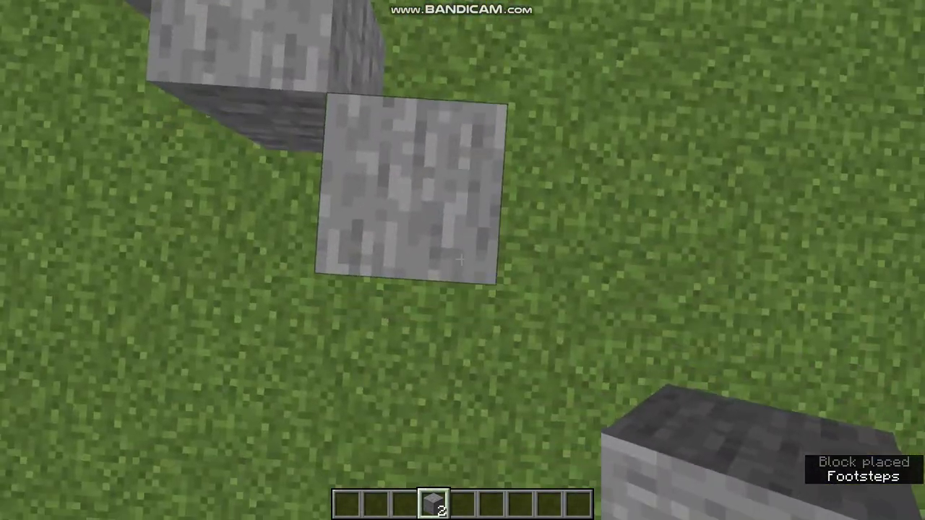
{"action": "right_click", "coordinate": [461, 260]}
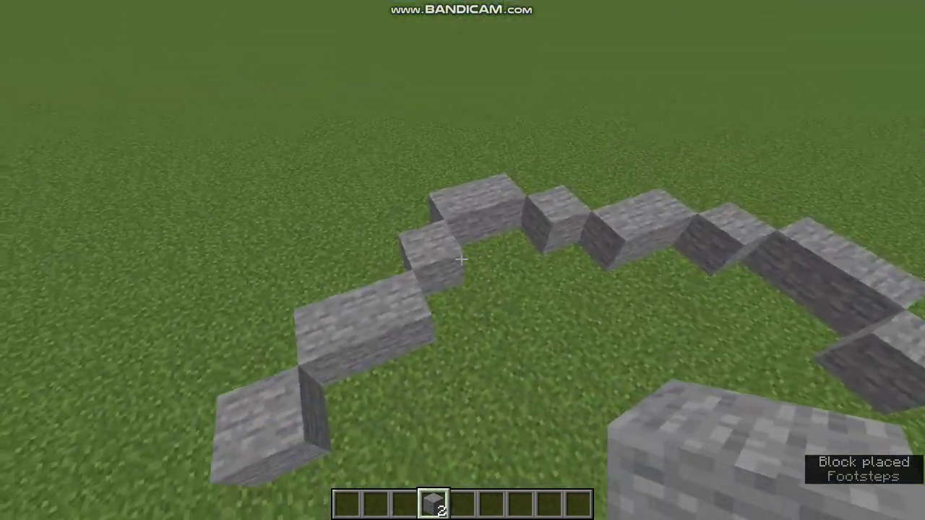
{"action": "right_click", "coordinate": [462, 259]}
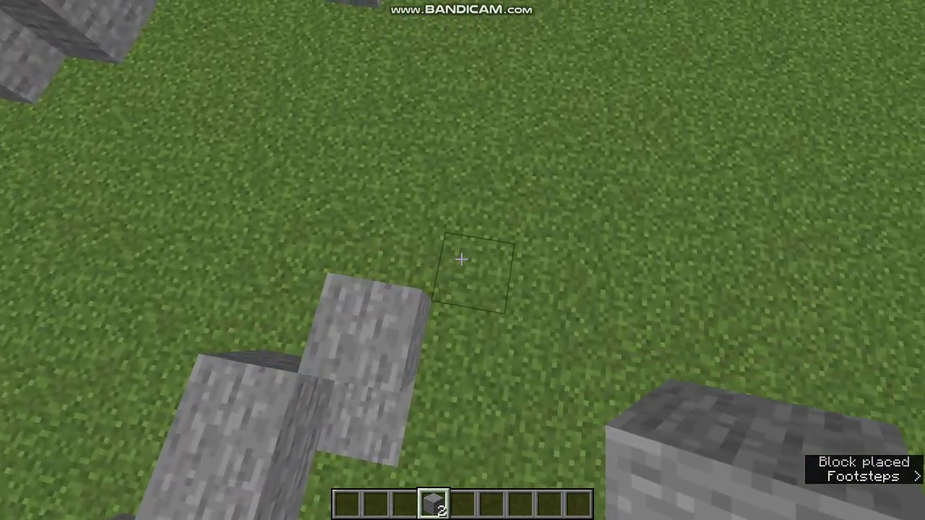
Add the remaining stones to the ring outline, fix a misplaced one, and fill the final gap.
{"action": "right_click", "coordinate": [461, 259]}
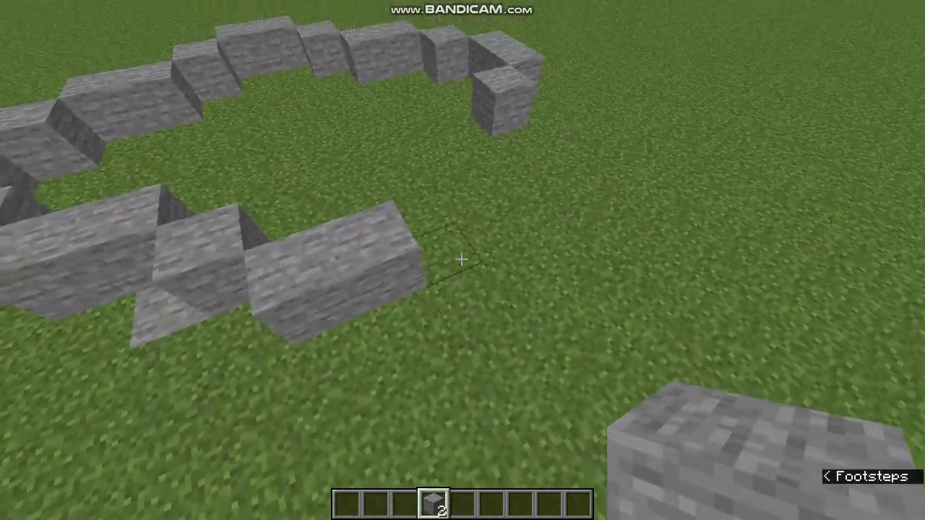
{"action": "right_click", "coordinate": [461, 259]}
{"action": "left_click", "coordinate": [461, 259]}
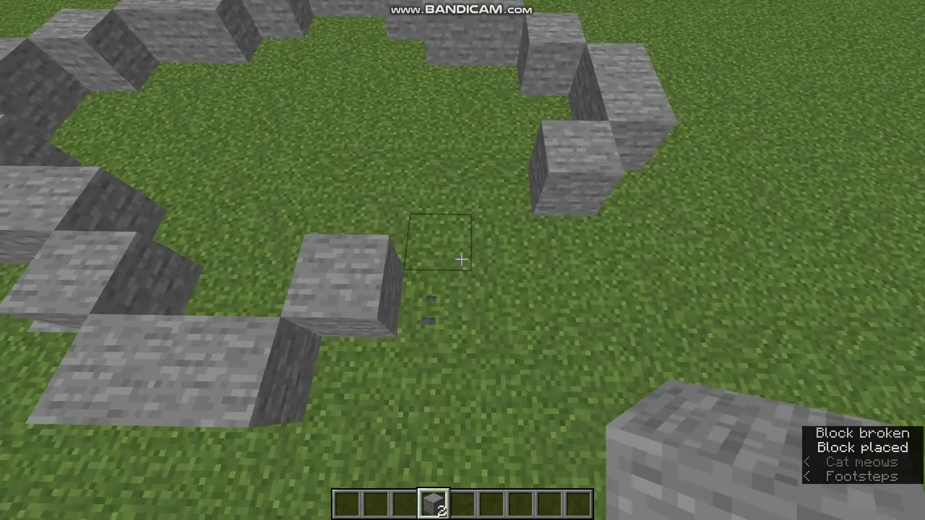
{"action": "right_click", "coordinate": [461, 259]}
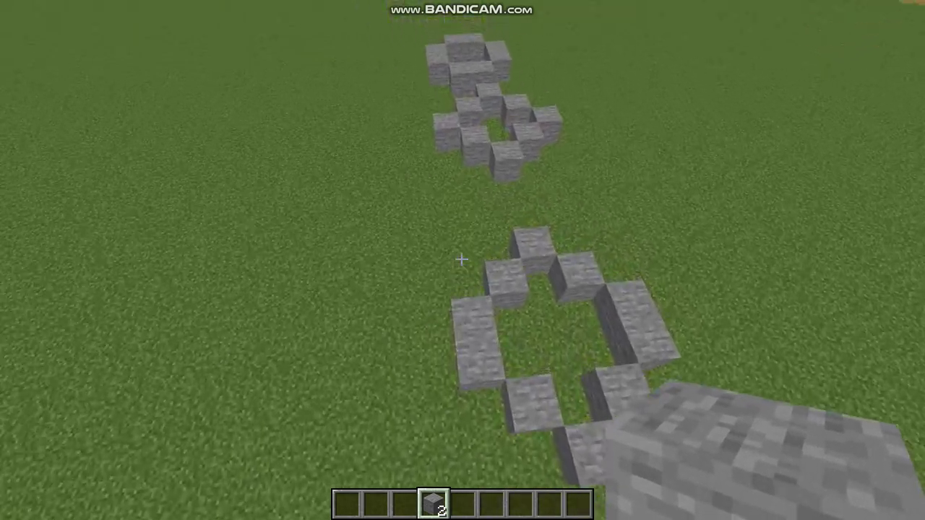
Open the creative inventory to look for Quartz Stairs.
{"action": "key", "text": "e"}
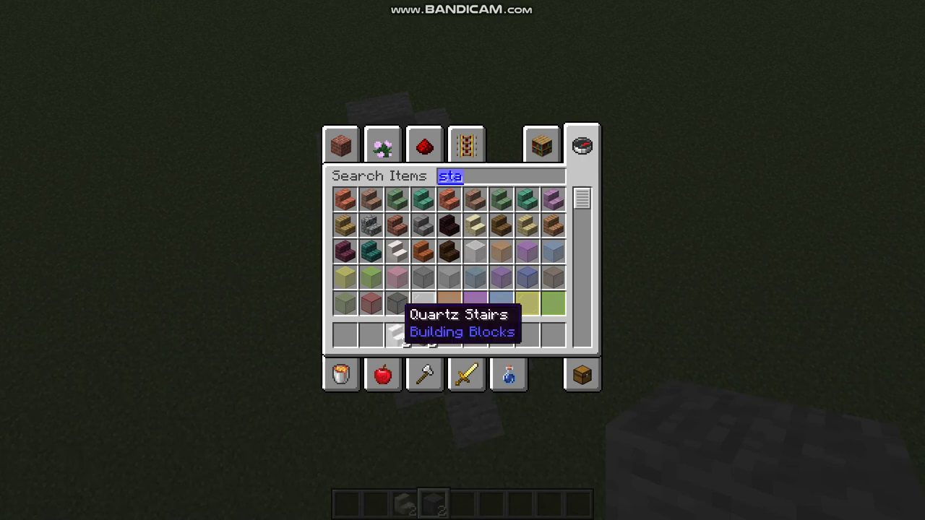
Equip Quartz Stairs from hotbar slot 3 and test-place stairs against the stone ring.
{"action": "key", "text": "e"}
{"action": "key", "text": "3"}
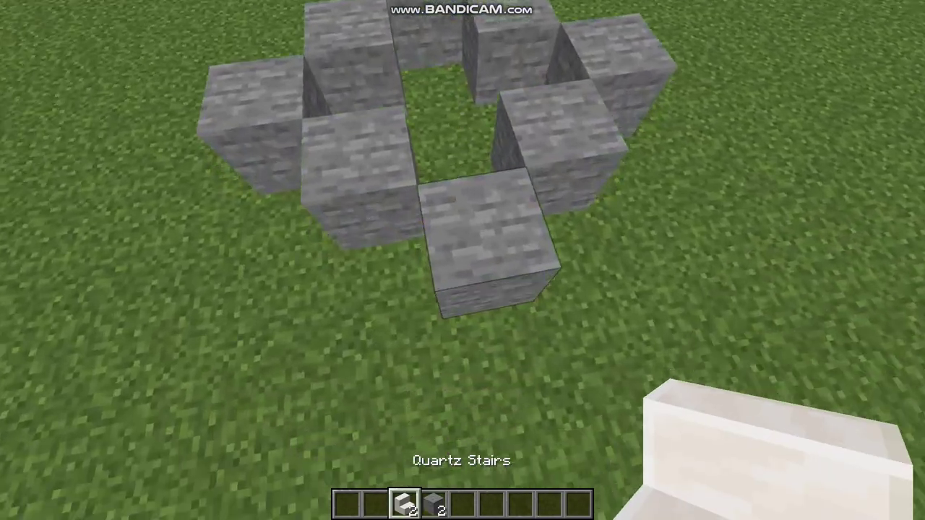
{"action": "right_click", "coordinate": [463, 260]}
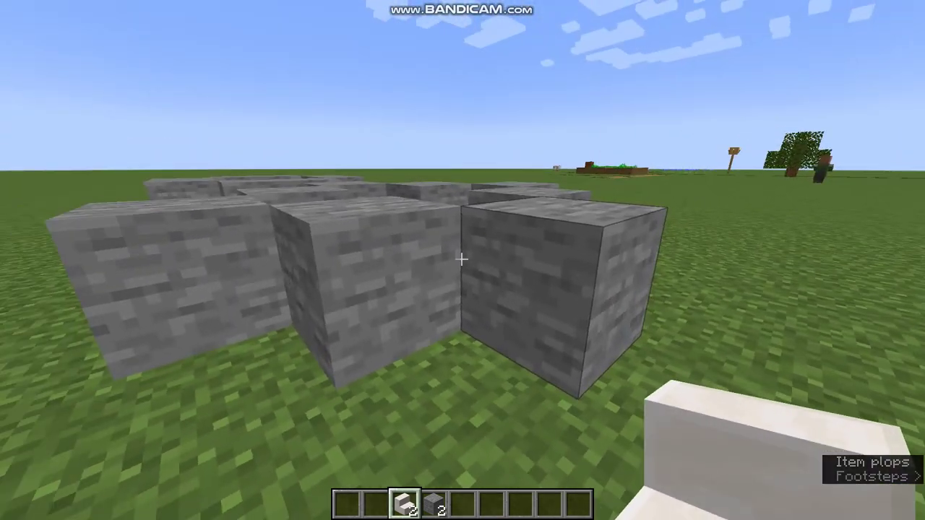
{"action": "right_click", "coordinate": [462, 260]}
{"action": "left_click", "coordinate": [462, 260]}
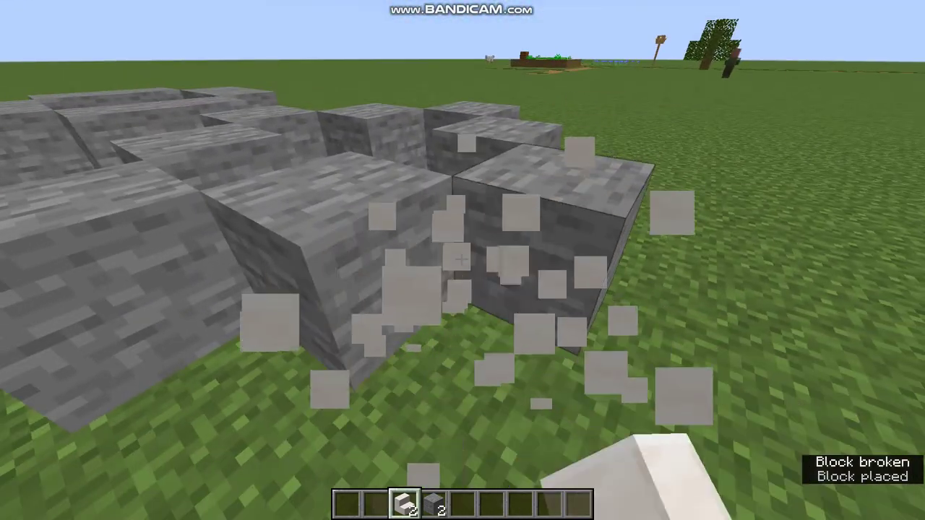
{"action": "right_click", "coordinate": [462, 261]}
{"action": "left_click", "coordinate": [462, 260]}
Swap a ring stone for a quartz stair and add a corner stair beside it.
{"action": "right_click", "coordinate": [463, 260]}
{"action": "left_click", "coordinate": [462, 260]}
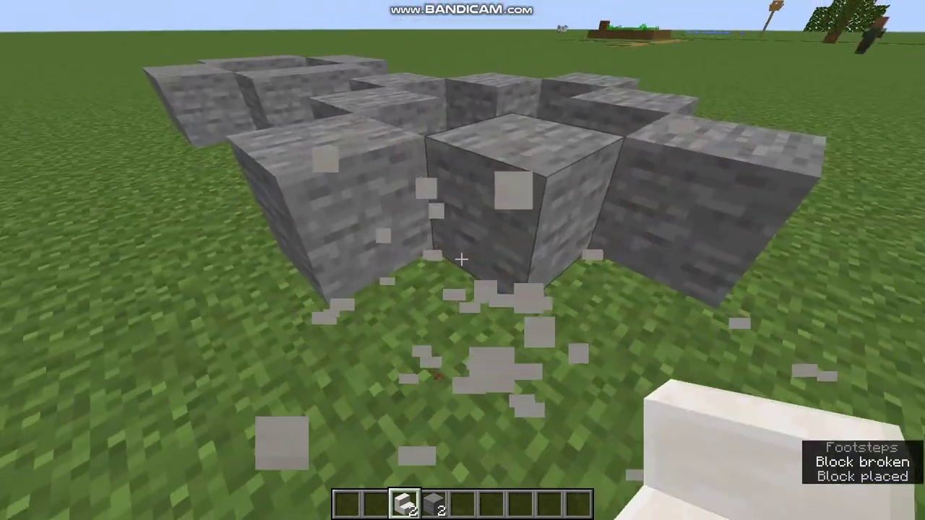
{"action": "right_click", "coordinate": [462, 261]}
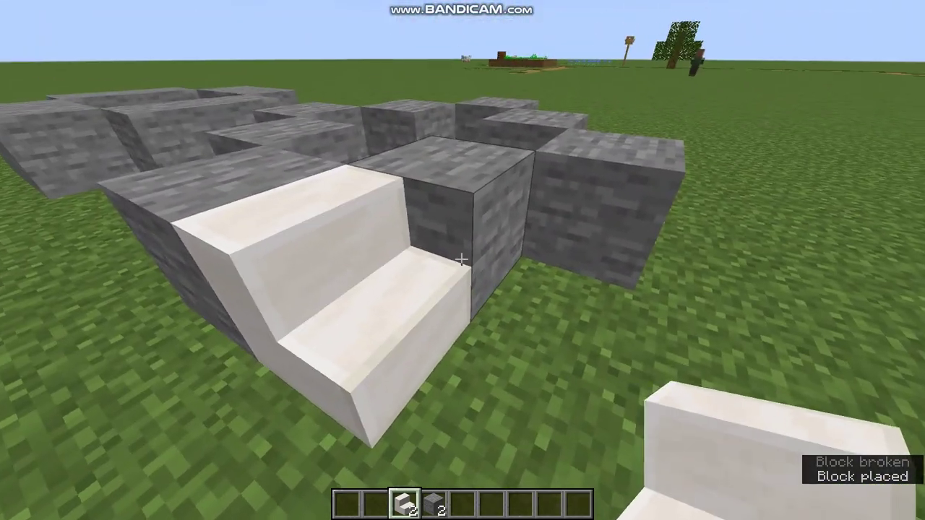
{"action": "left_click", "coordinate": [463, 260]}
{"action": "right_click", "coordinate": [463, 260]}
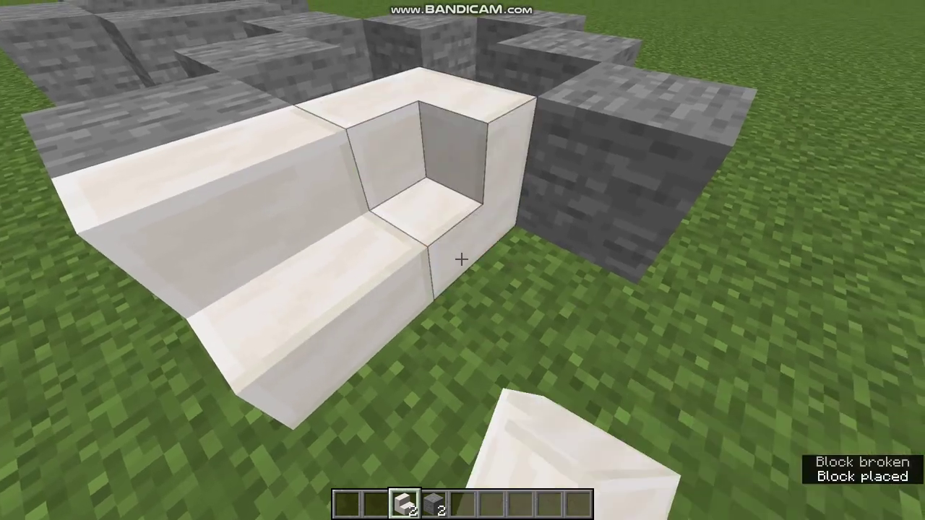
{"action": "right_click", "coordinate": [463, 260]}
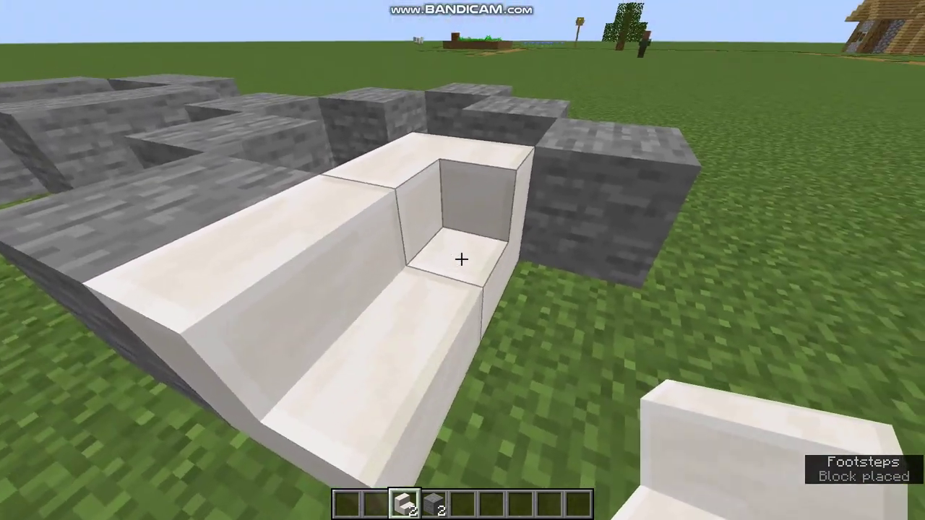
Replace two ring stones with quartz stairs, break the stairs, and refill the gap with stone.
{"action": "left_click", "coordinate": [462, 260]}
{"action": "left_click", "coordinate": [463, 260]}
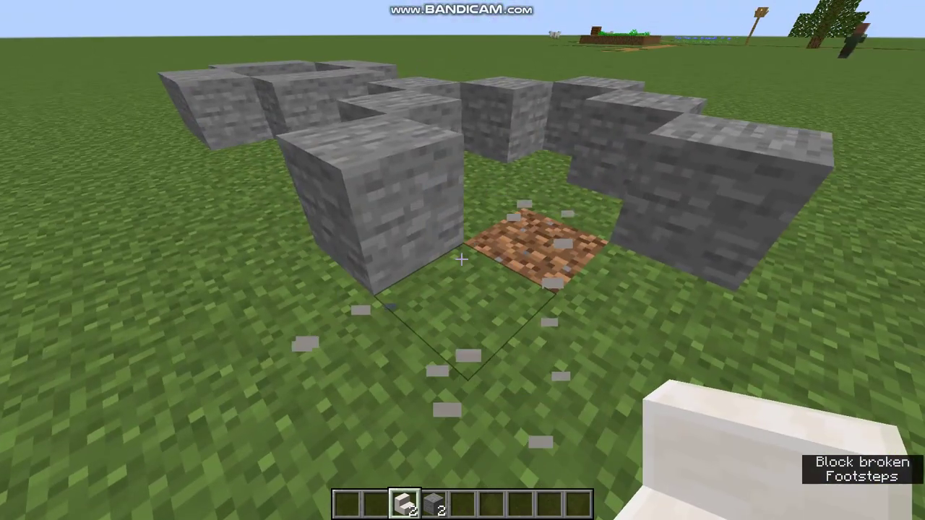
{"action": "right_click", "coordinate": [462, 260]}
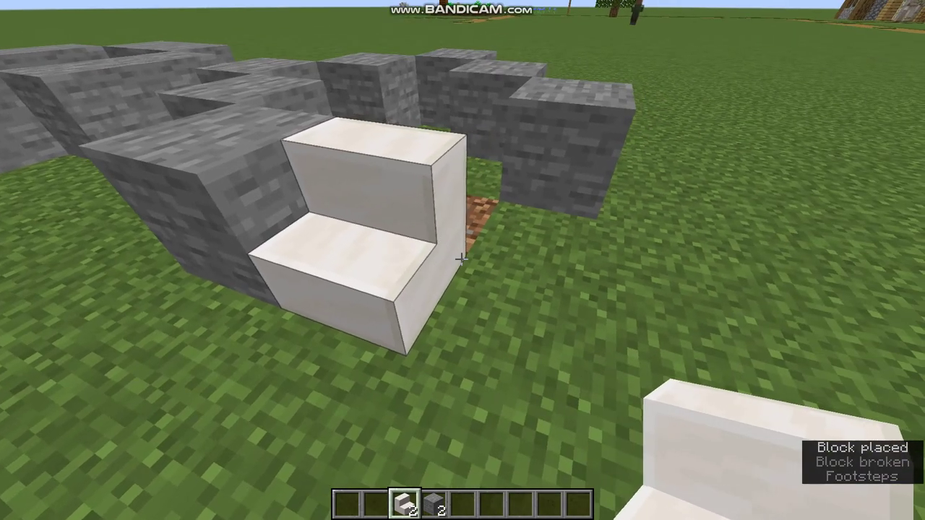
{"action": "right_click", "coordinate": [463, 260]}
{"action": "left_click", "coordinate": [463, 260]}
{"action": "left_click", "coordinate": [463, 261]}
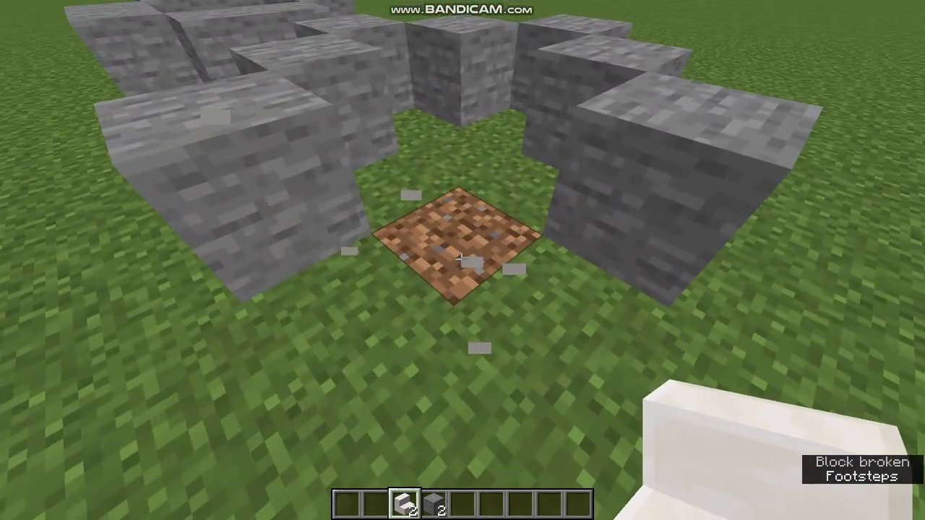
{"action": "scroll", "coordinate": [463, 260], "scroll_direction": "down", "scroll_amount": 1}
{"action": "right_click", "coordinate": [462, 260]}
{"action": "scroll", "coordinate": [462, 260], "scroll_direction": "down", "scroll_amount": 1}
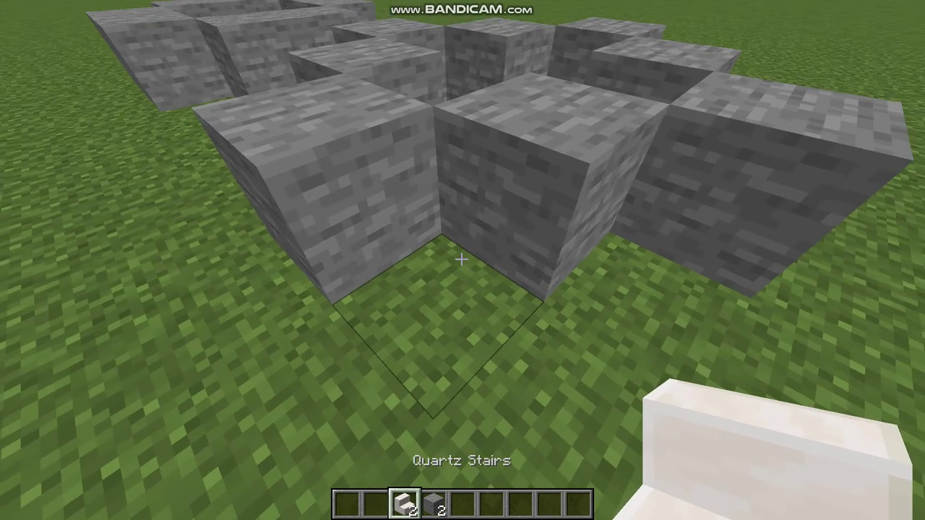
Try quartz stairs in the corner and gap, break them, and step back to view the ring.
{"action": "right_click", "coordinate": [463, 260]}
{"action": "left_click", "coordinate": [462, 260]}
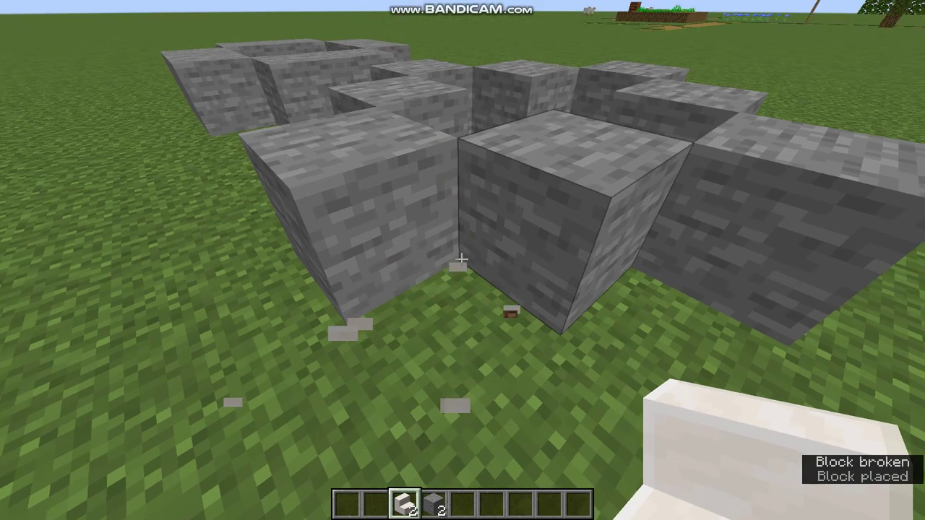
{"action": "right_click", "coordinate": [461, 260]}
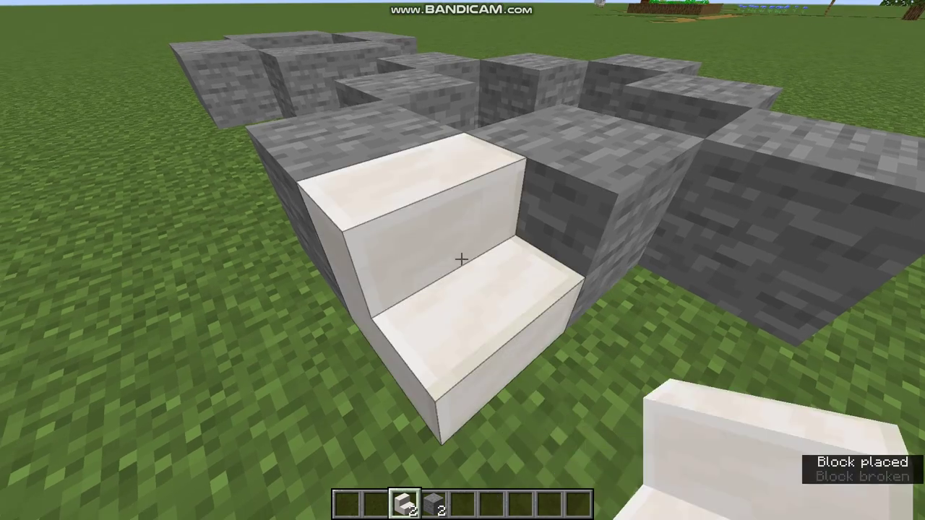
{"action": "left_click", "coordinate": [461, 260]}
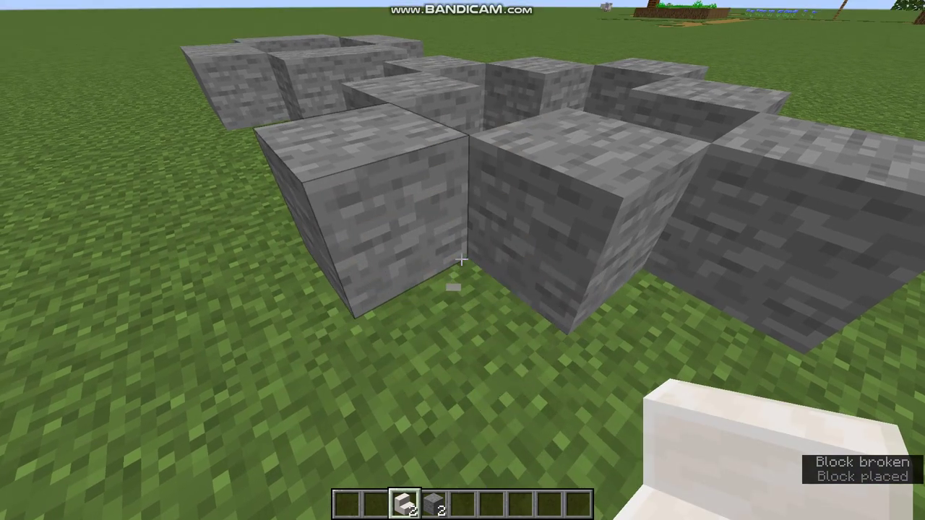
{"action": "key", "text": "s"}
{"action": "key", "text": "w"}
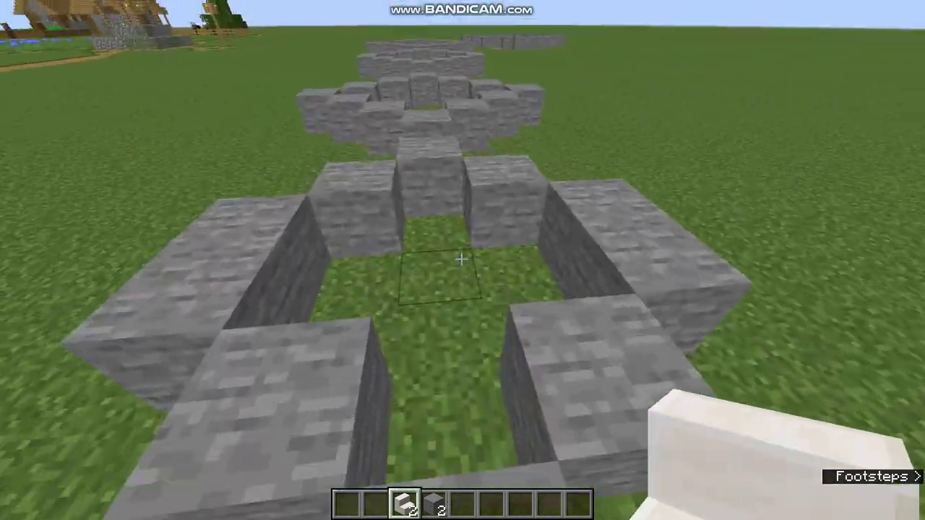
{"action": "key", "text": "w"}
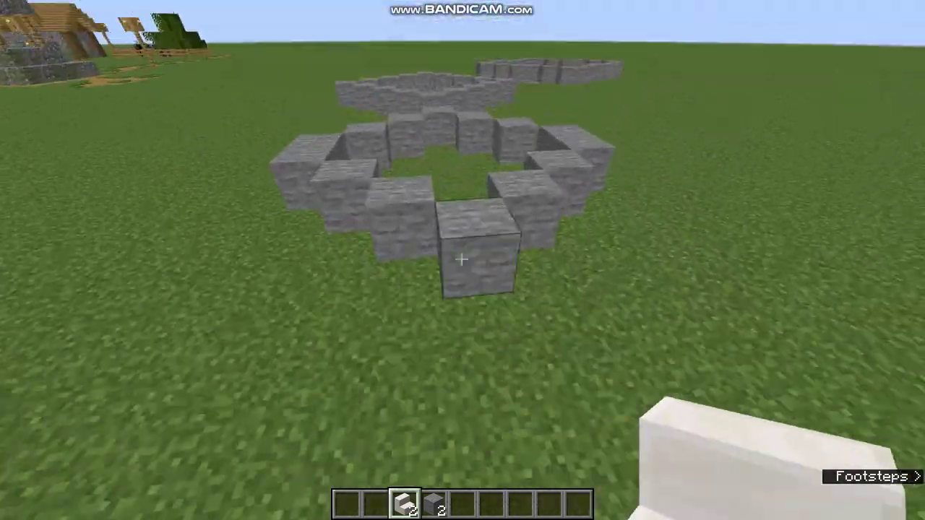
{"action": "key", "text": "w"}
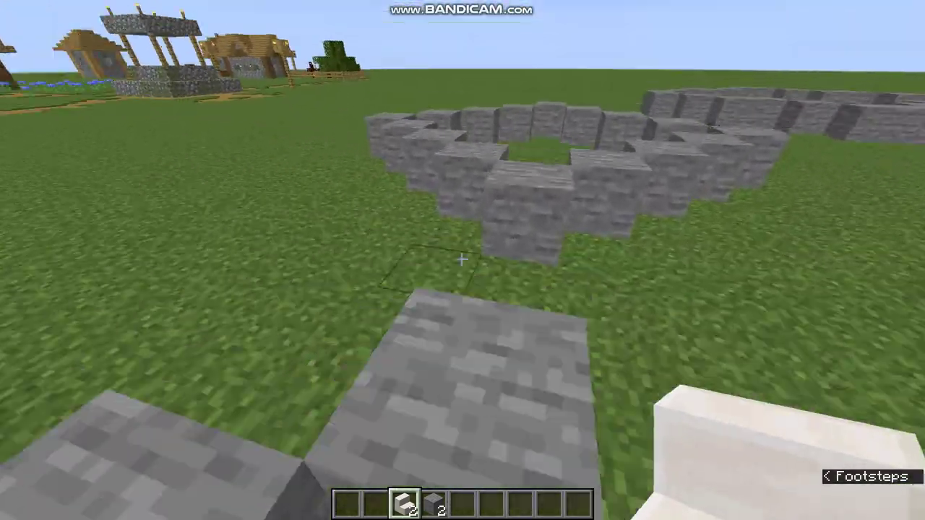
{"action": "key", "text": "w"}
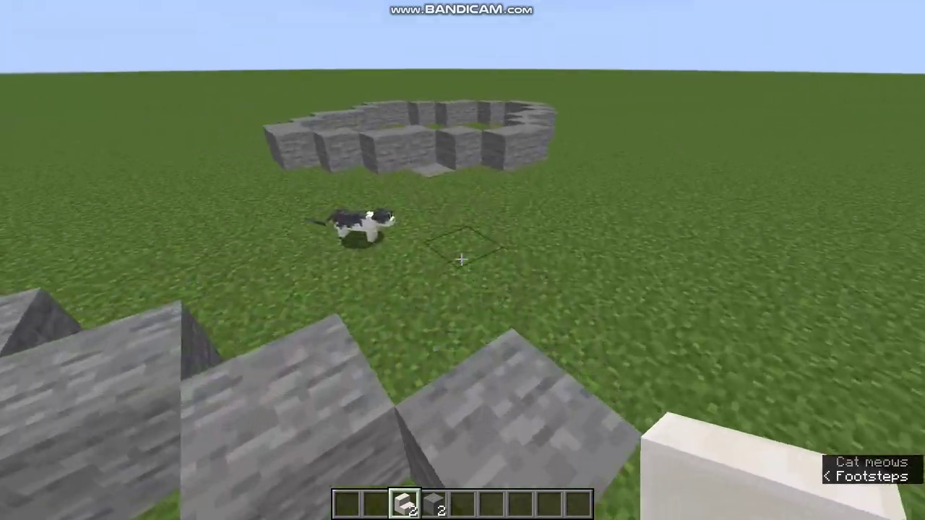
{"action": "key", "text": "w"}
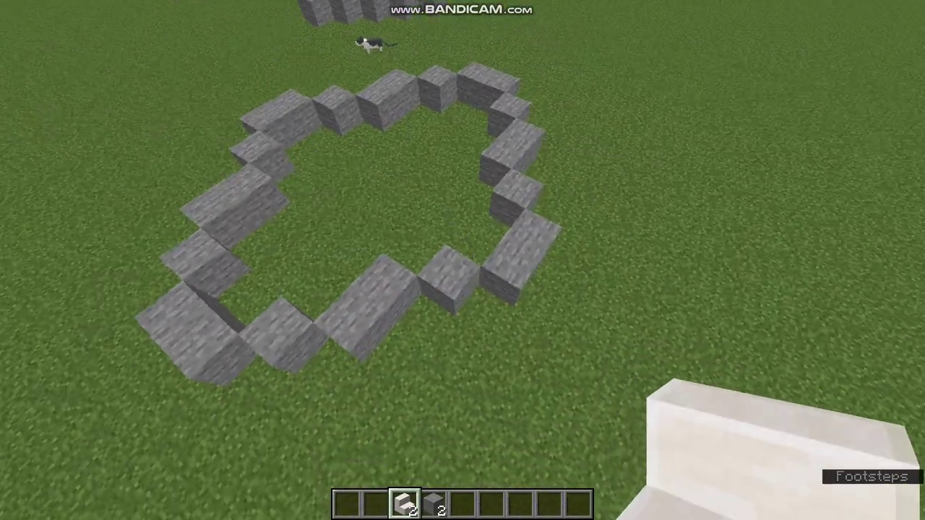